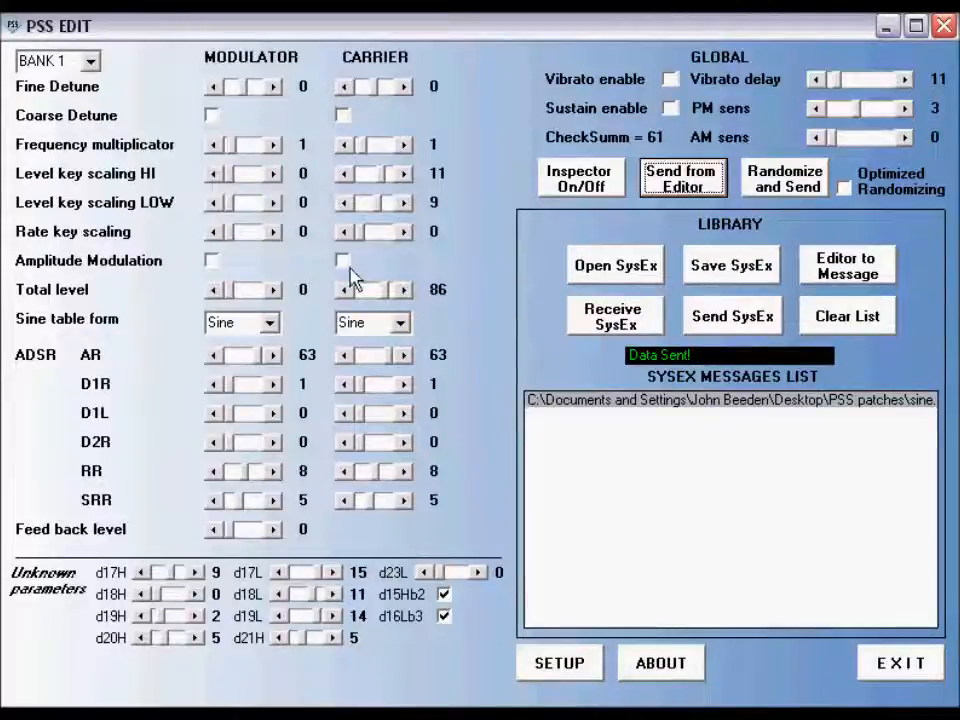
# Set the carrier's level key scaling HI and LOW and both frequency multiplicators to 0, and send the patch from the editor.
pyautogui.moveTo(382, 178); pyautogui.dragTo(347, 209)
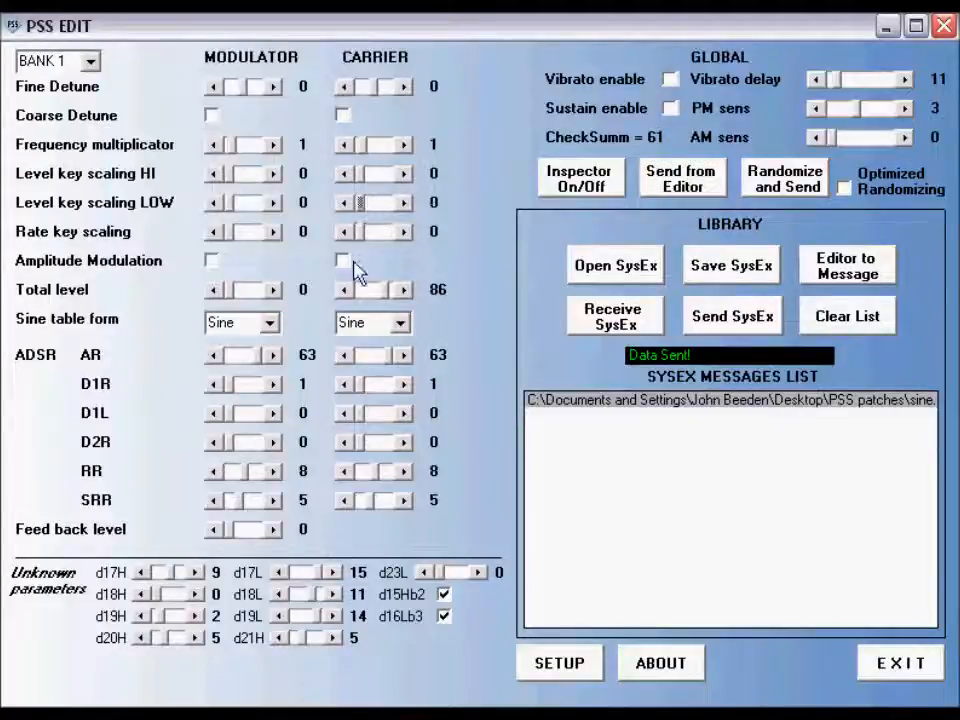
pyautogui.moveTo(233, 151); pyautogui.dragTo(222, 152)
pyautogui.click(343, 145)
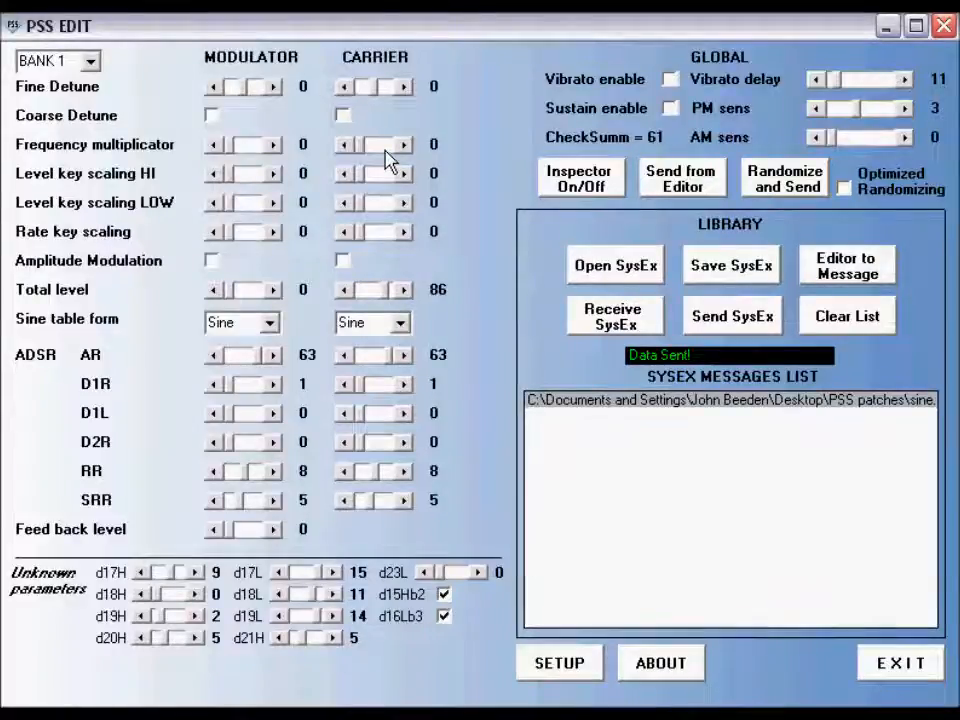
pyautogui.click(701, 196)
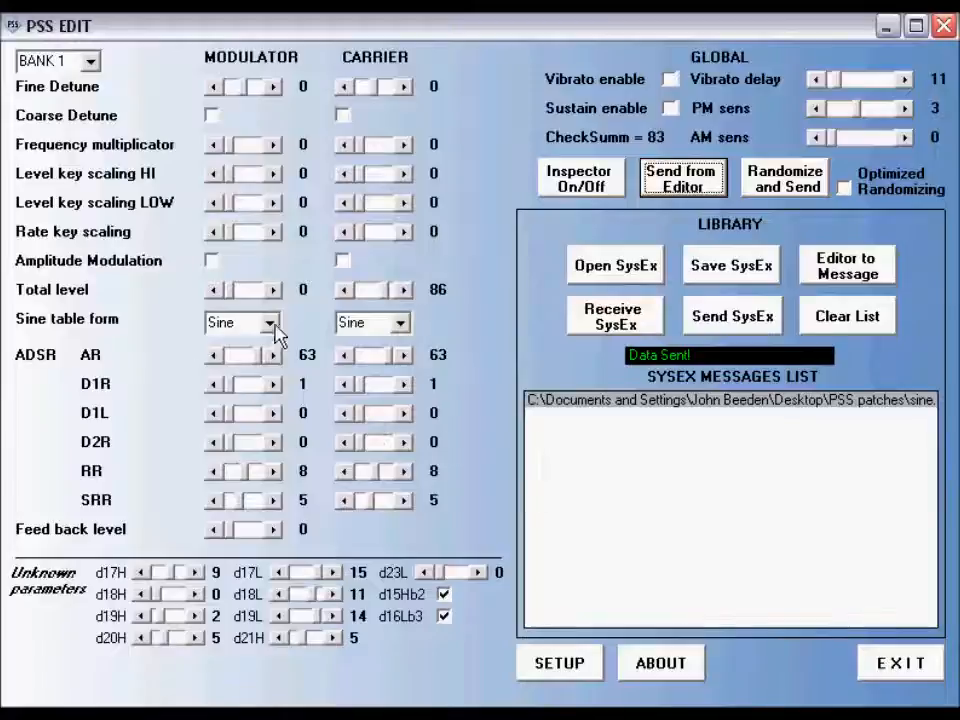
# Set the total level to 85 for the carrier and 76 for the modulator, and send the patch from the editor.
pyautogui.click(343, 290)
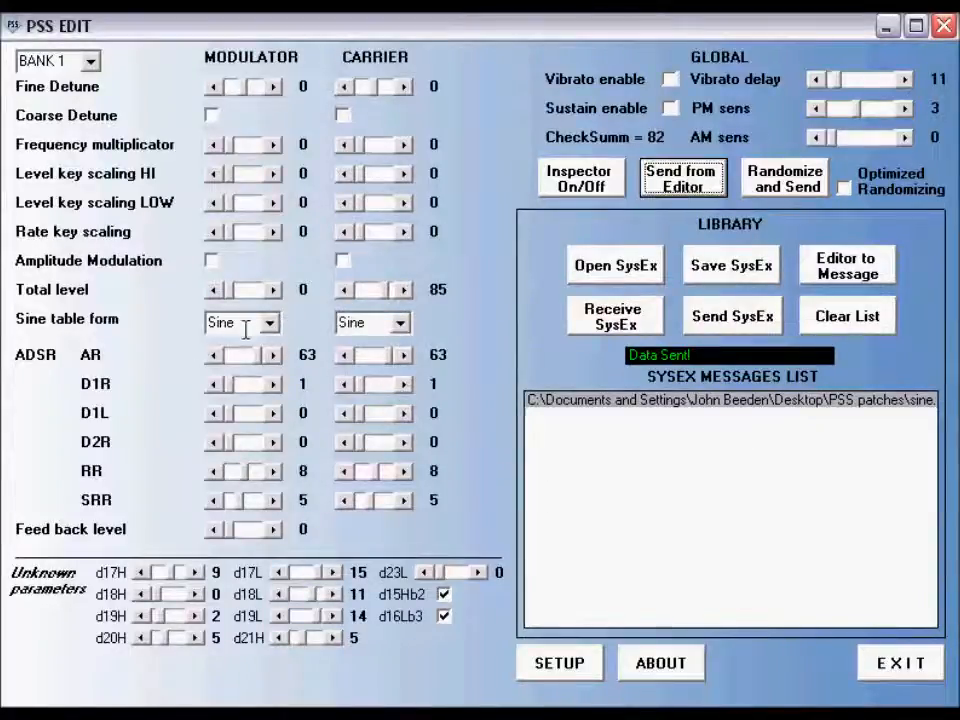
pyautogui.moveTo(226, 291); pyautogui.dragTo(255, 308)
pyautogui.click(219, 292)
pyautogui.click(219, 293)
pyautogui.click(219, 293)
pyautogui.click(219, 293)
pyautogui.click(219, 293)
pyautogui.click(219, 293)
pyautogui.click(219, 293)
pyautogui.click(219, 293)
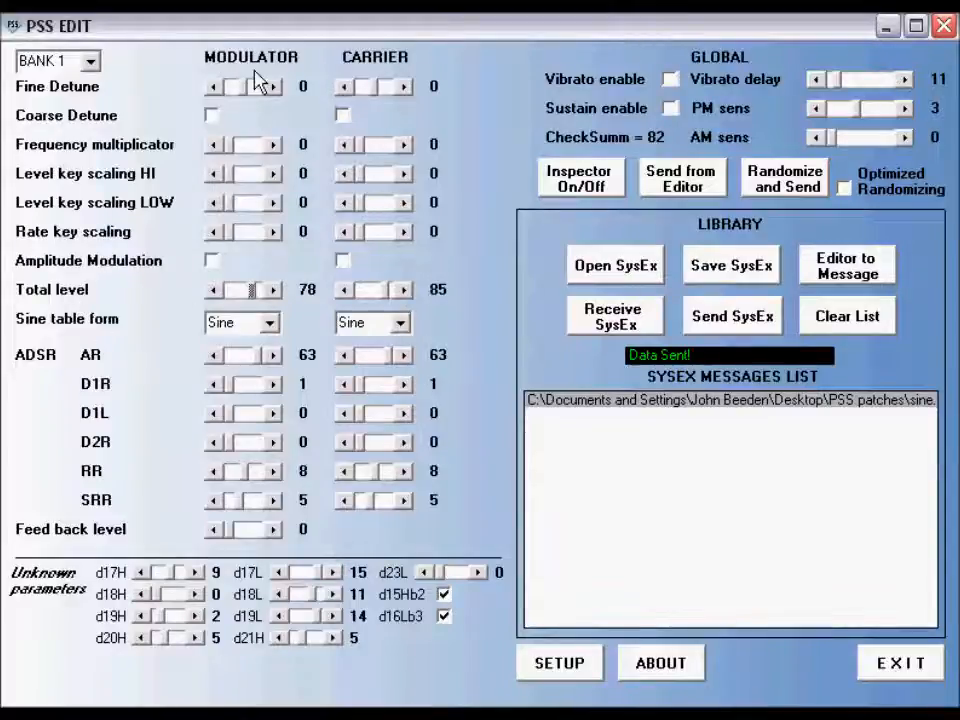
pyautogui.click(218, 292)
pyautogui.click(218, 292)
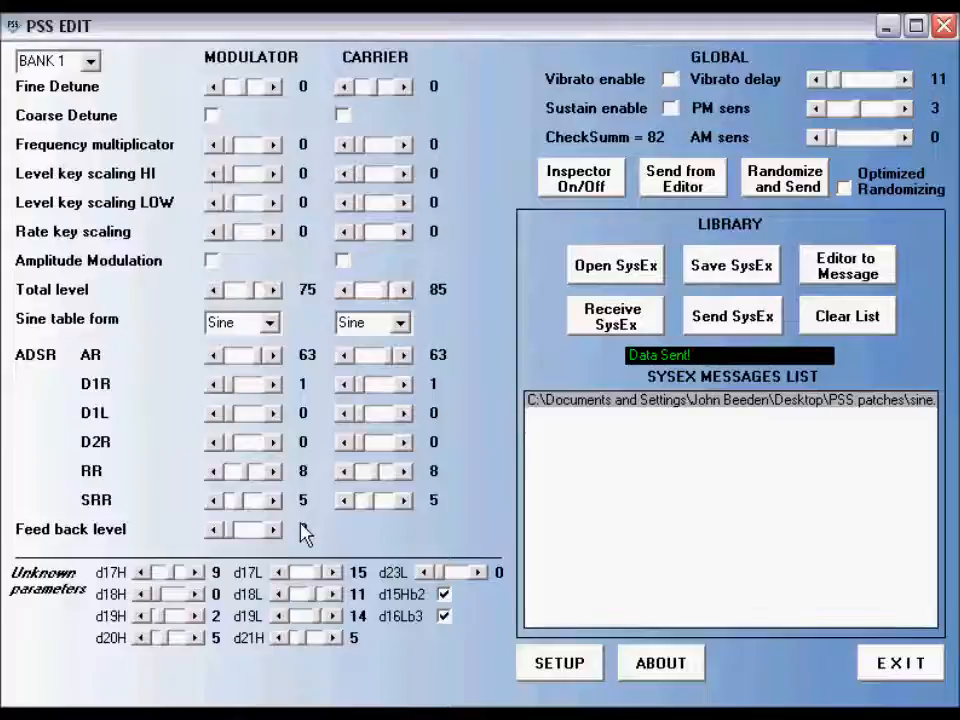
pyautogui.click(273, 290)
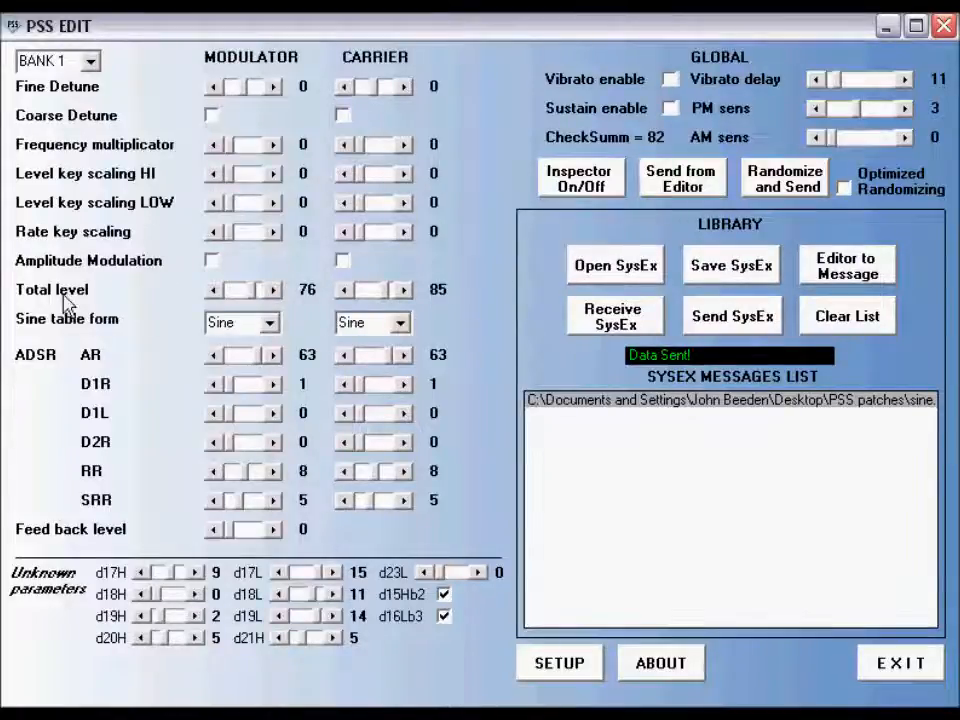
pyautogui.click(687, 195)
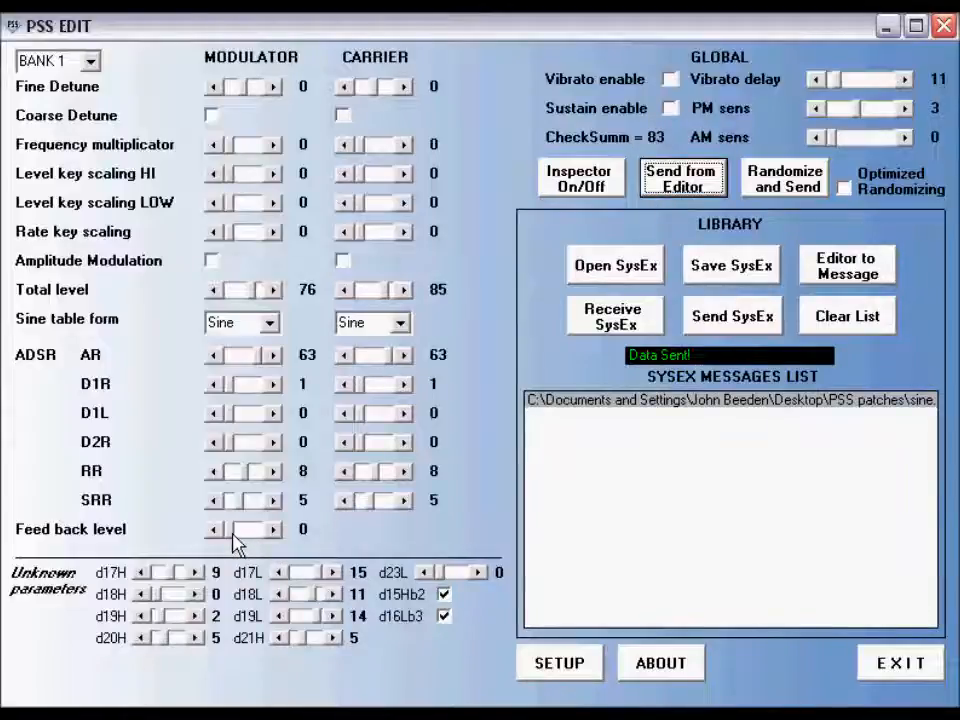
# Set the modulator's feedback level to 7 and send the patch from the editor.
pyautogui.moveTo(232, 533); pyautogui.dragTo(265, 541)
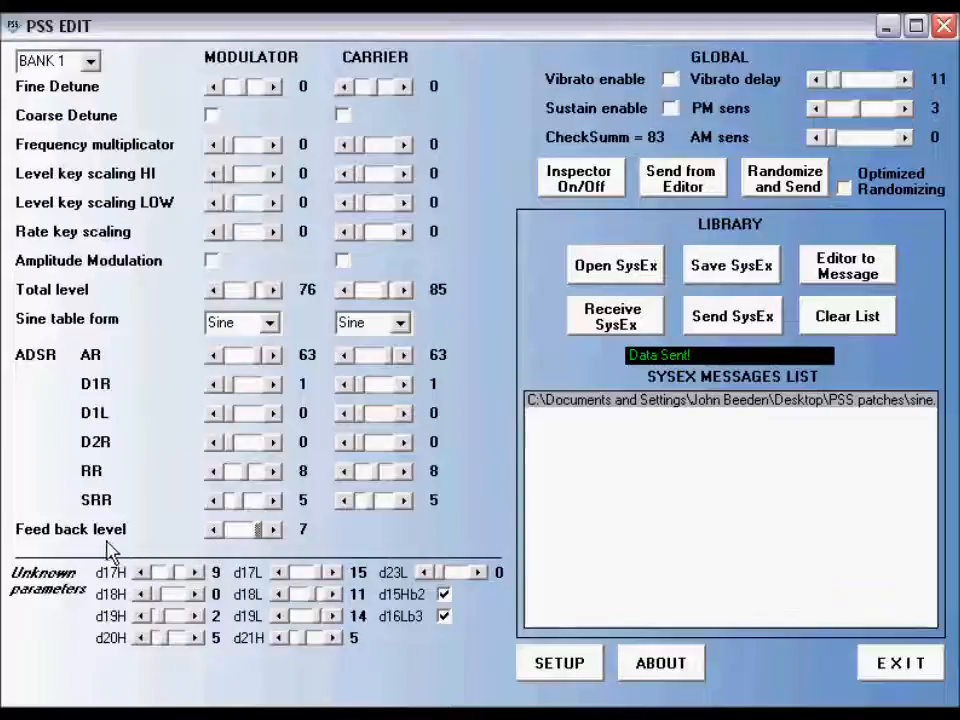
pyautogui.click(706, 186)
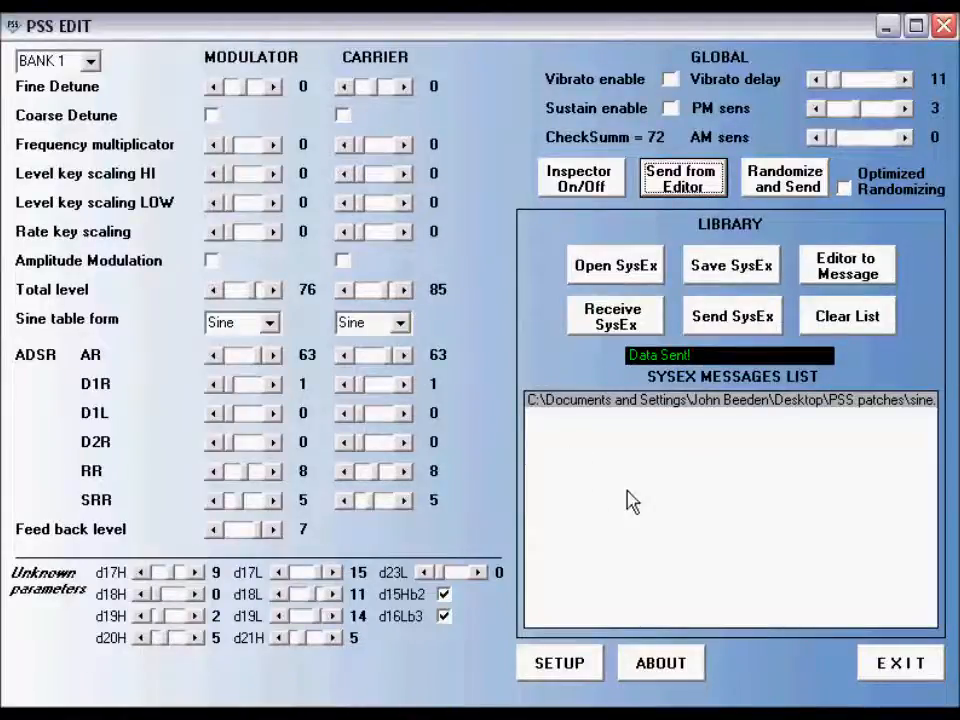
# Save the SysEx message as saw in the PSS patches folder, replacing the existing file.
pyautogui.click(731, 265)
pyautogui.click(205, 228)
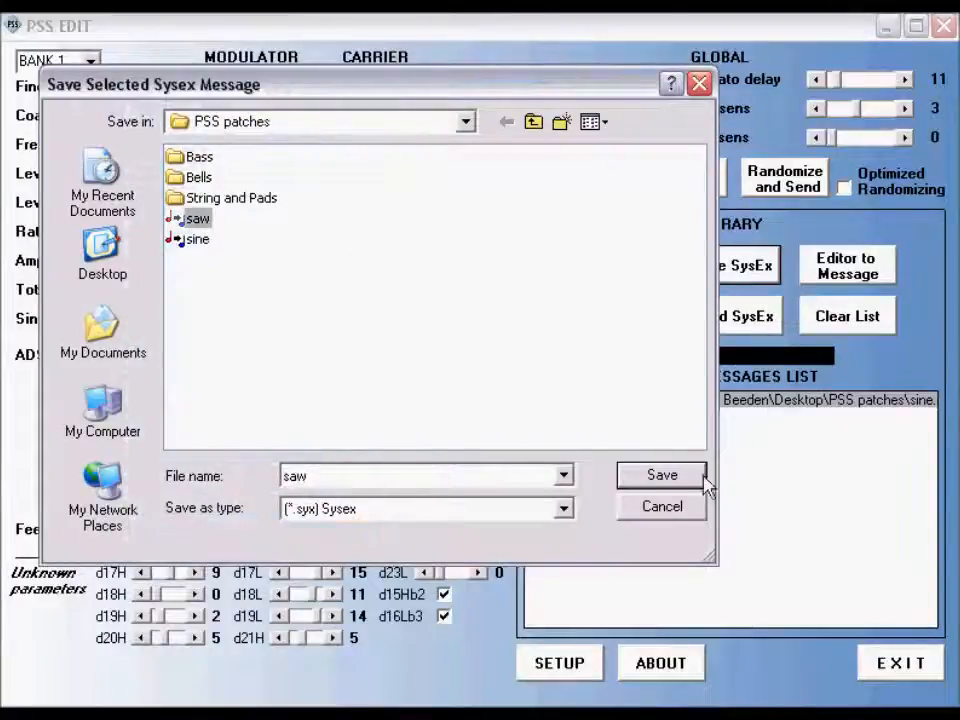
pyautogui.click(662, 475)
pyautogui.click(276, 454)
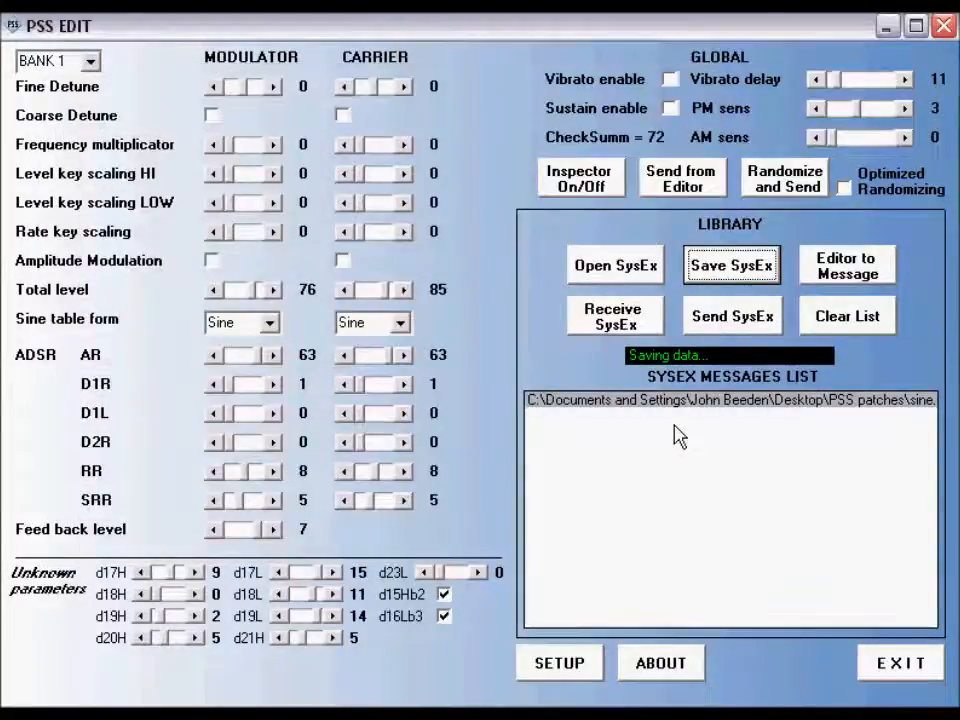
# Set the modulator's total level to 73 and send the patch from the editor.
pyautogui.click(217, 292)
pyautogui.click(216, 292)
pyautogui.click(215, 292)
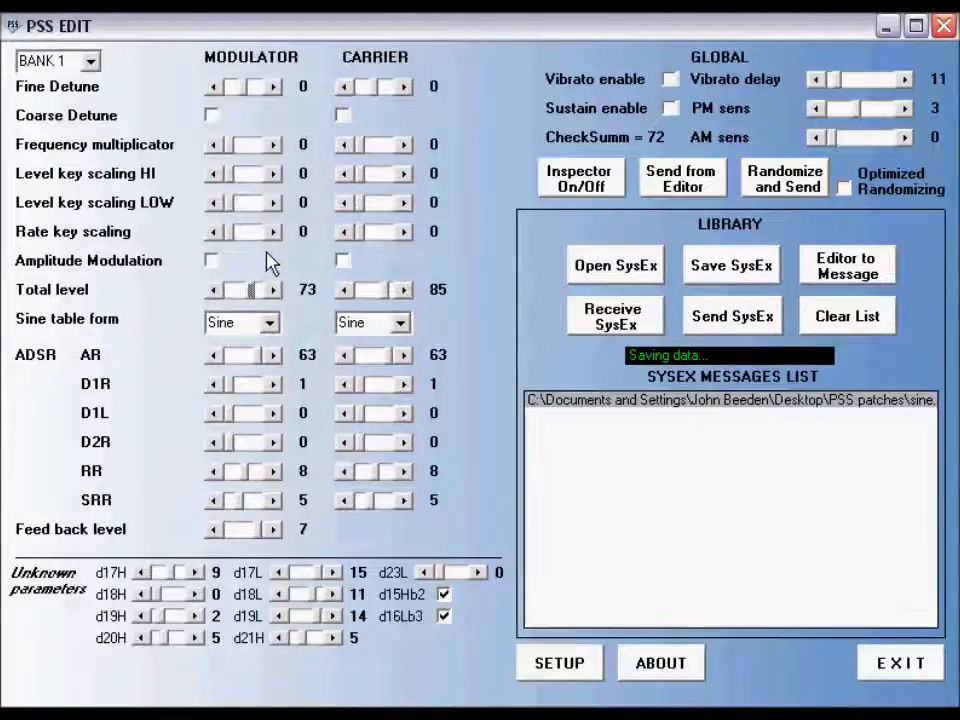
pyautogui.click(701, 186)
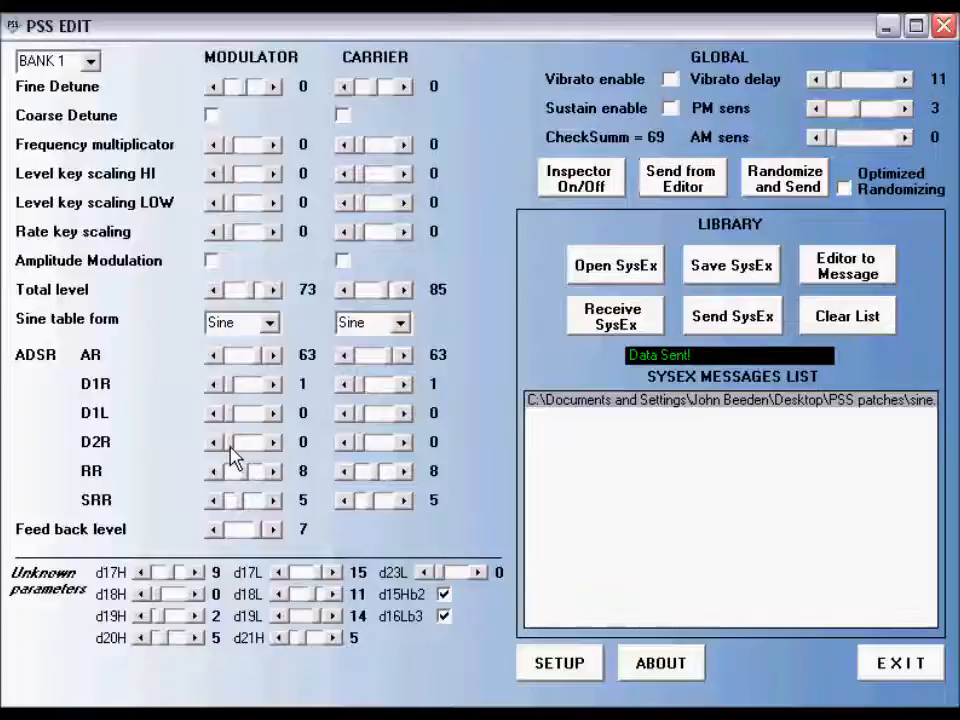
# Set the modulator's D2R envelope value to 28 and send the patch from the editor.
pyautogui.click(258, 448)
pyautogui.click(274, 443)
pyautogui.click(274, 443)
pyautogui.click(274, 443)
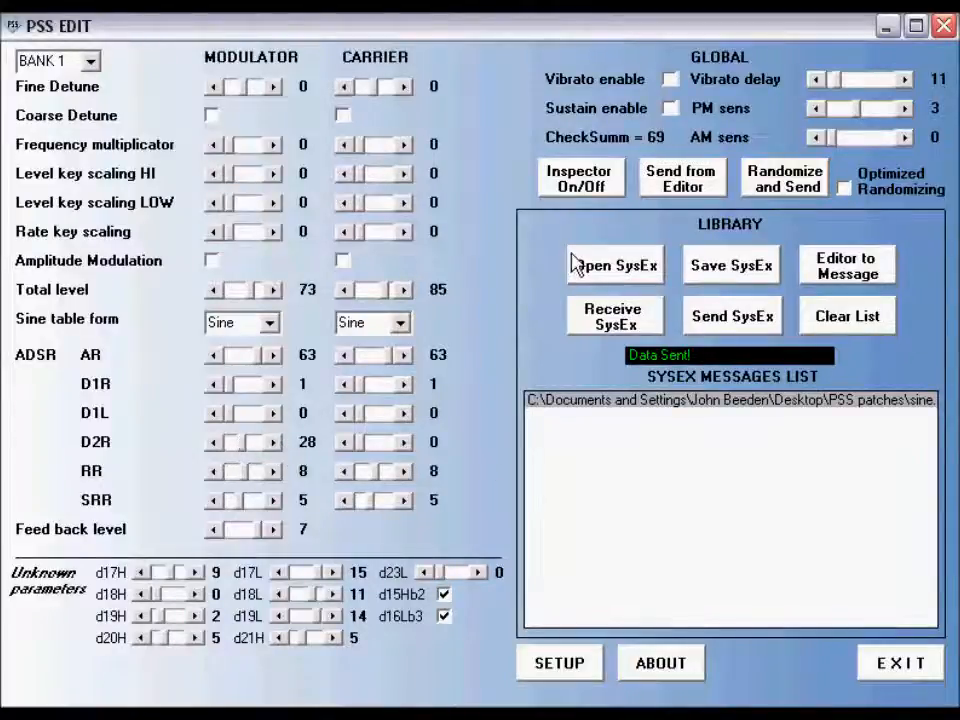
pyautogui.click(683, 195)
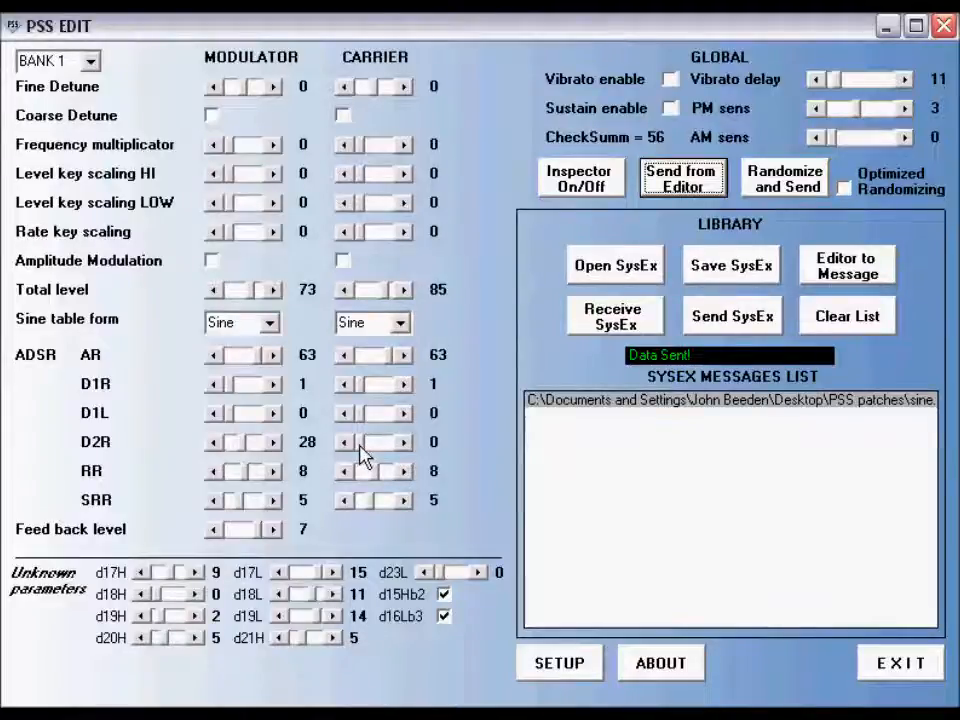
# Set the carrier's D2R envelope value to 18 and send the patch from the editor.
pyautogui.moveTo(360, 448); pyautogui.dragTo(383, 450)
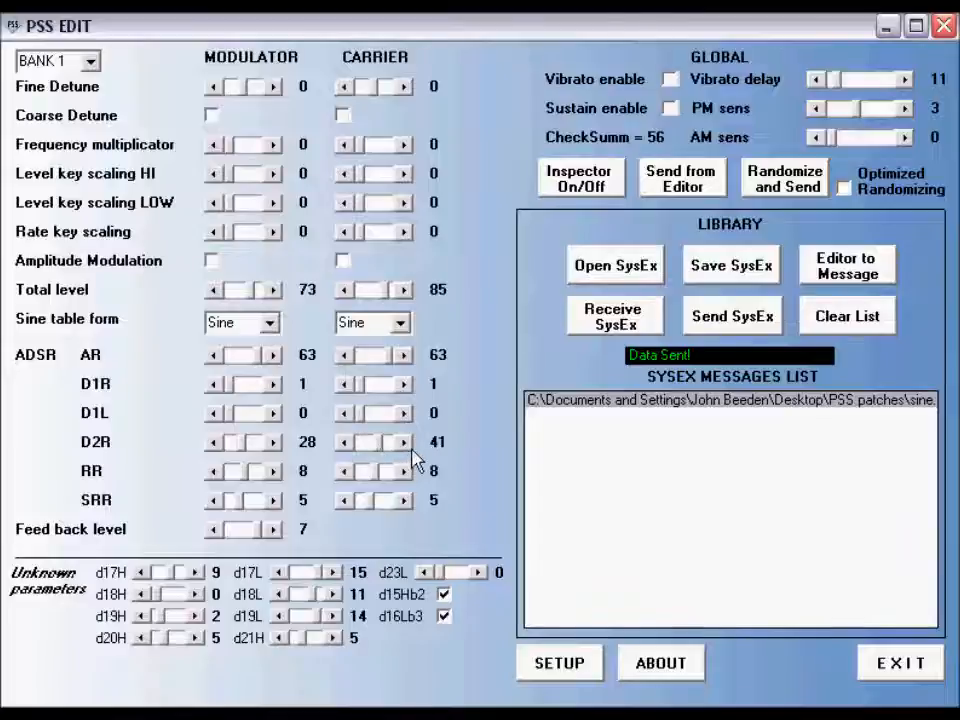
pyautogui.click(346, 444)
pyautogui.click(346, 444)
pyautogui.click(346, 444)
pyautogui.click(346, 444)
pyautogui.click(346, 444)
pyautogui.click(346, 444)
pyautogui.click(346, 444)
pyautogui.click(346, 446)
pyautogui.click(346, 446)
pyautogui.click(346, 446)
pyautogui.click(346, 446)
pyautogui.click(346, 446)
pyautogui.click(346, 446)
pyautogui.click(346, 446)
pyautogui.click(346, 446)
pyautogui.click(346, 445)
pyautogui.click(346, 445)
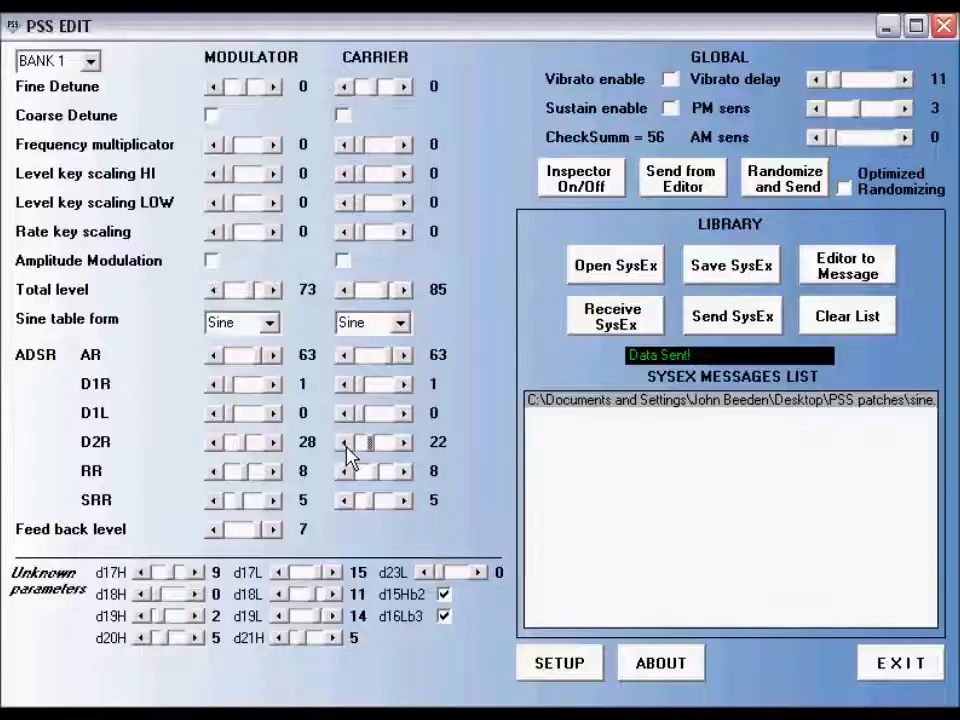
pyautogui.click(345, 446)
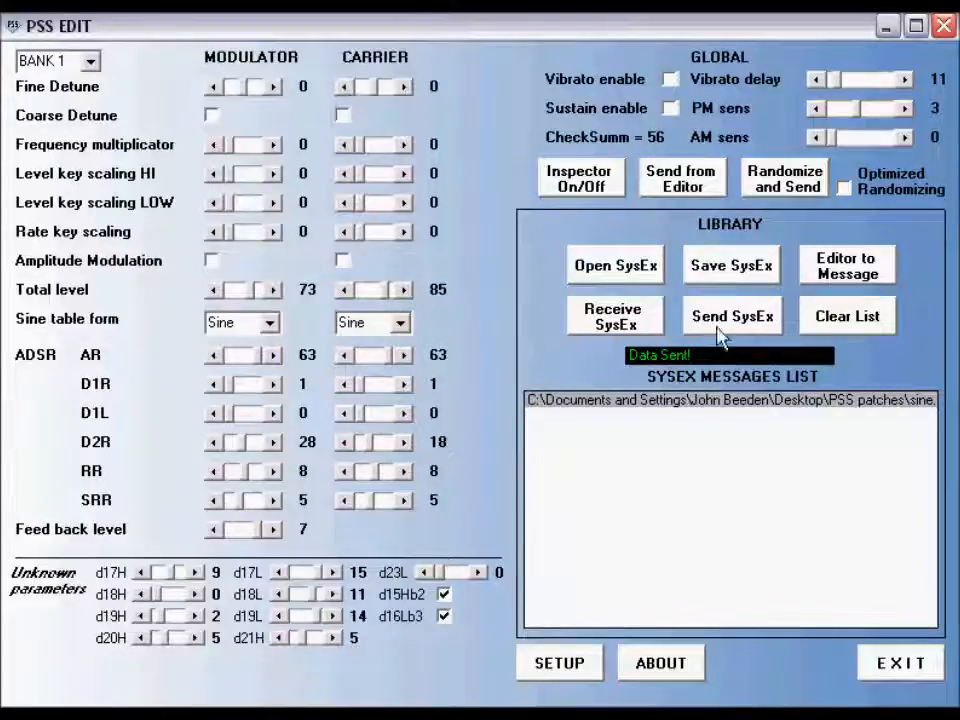
pyautogui.click(684, 193)
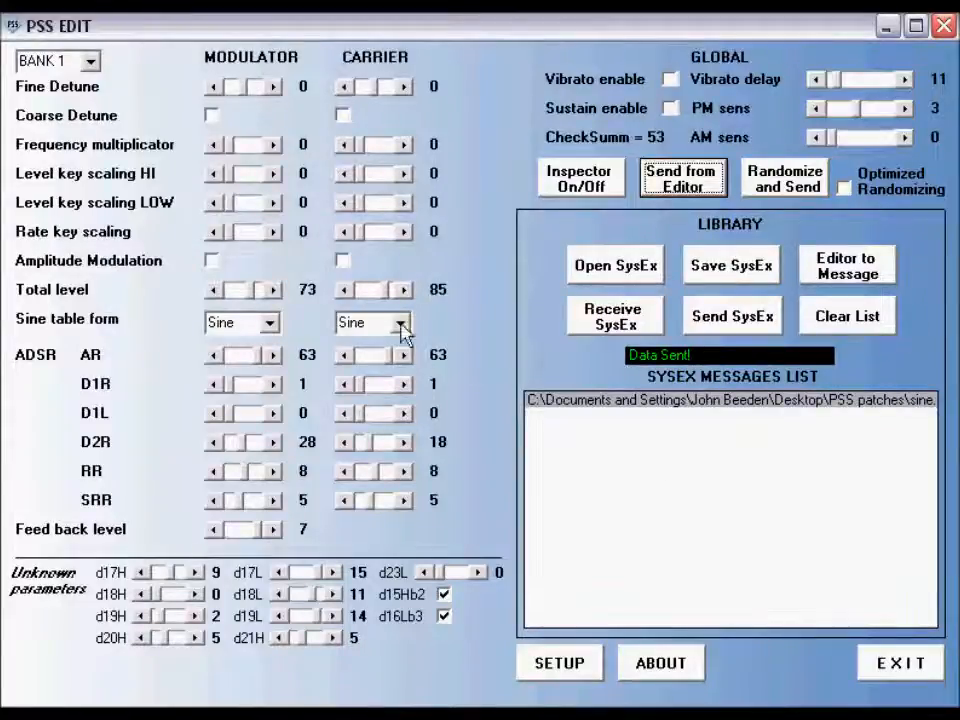
# Try the modulator's total level at 47, settle on 81, and send the patch from the editor.
pyautogui.moveTo(254, 295); pyautogui.dragTo(238, 295)
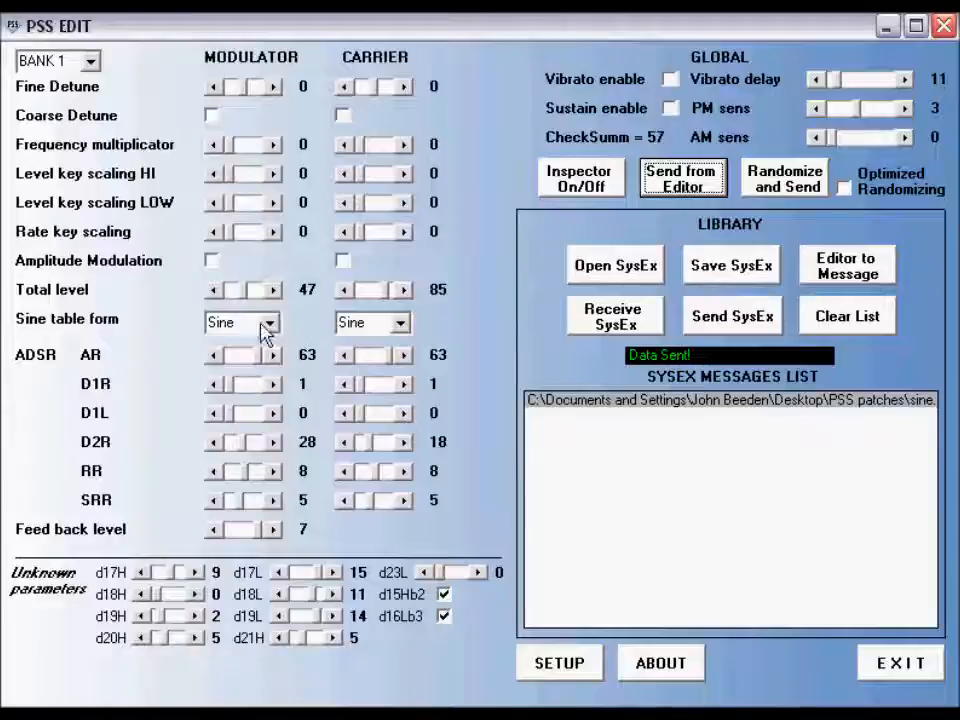
pyautogui.moveTo(239, 295); pyautogui.dragTo(257, 302)
pyautogui.click(218, 294)
pyautogui.click(218, 294)
pyautogui.click(218, 294)
pyautogui.click(218, 294)
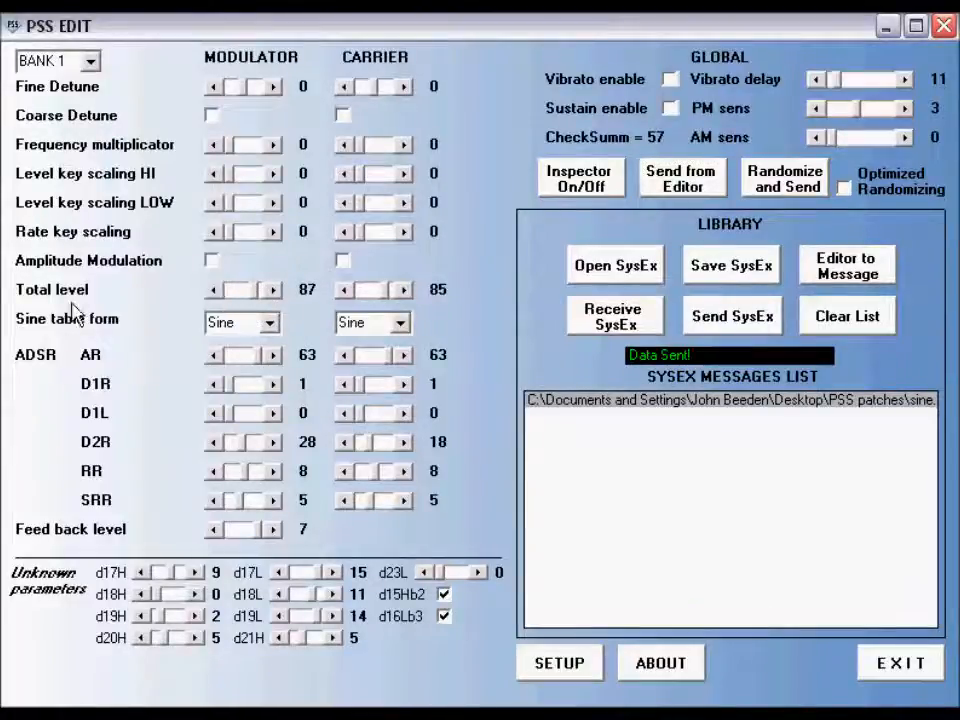
pyautogui.click(213, 290)
pyautogui.click(213, 290)
pyautogui.click(213, 292)
pyautogui.click(213, 292)
pyautogui.click(682, 182)
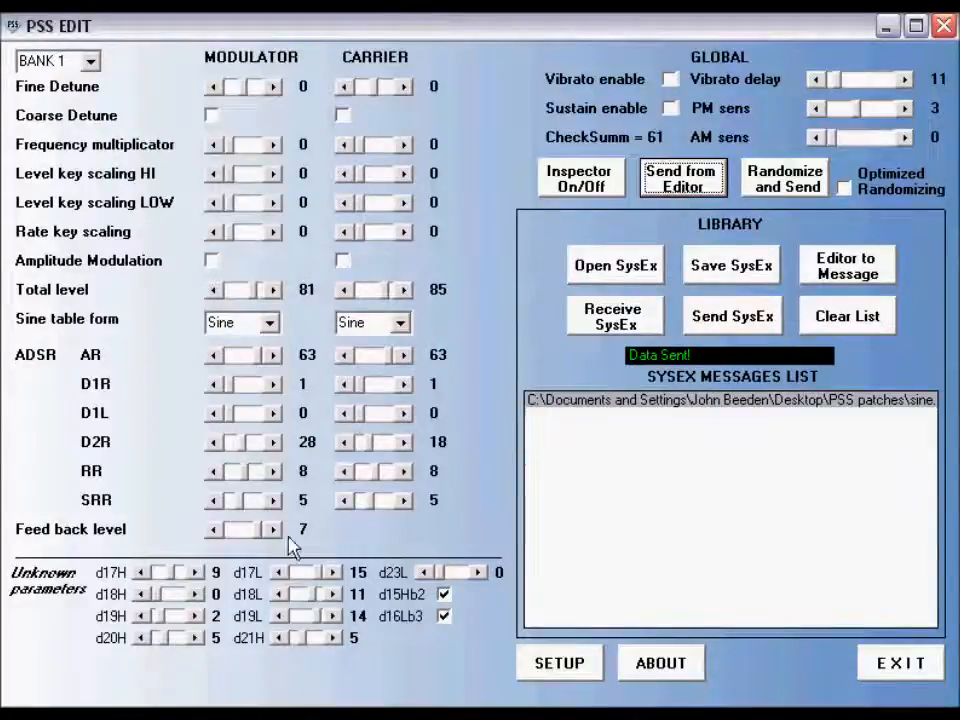
# Lower the modulator's feedback level to 5 and finally to 4, sending each version from the editor.
pyautogui.click(256, 536)
pyautogui.moveTo(257, 546); pyautogui.dragTo(252, 546)
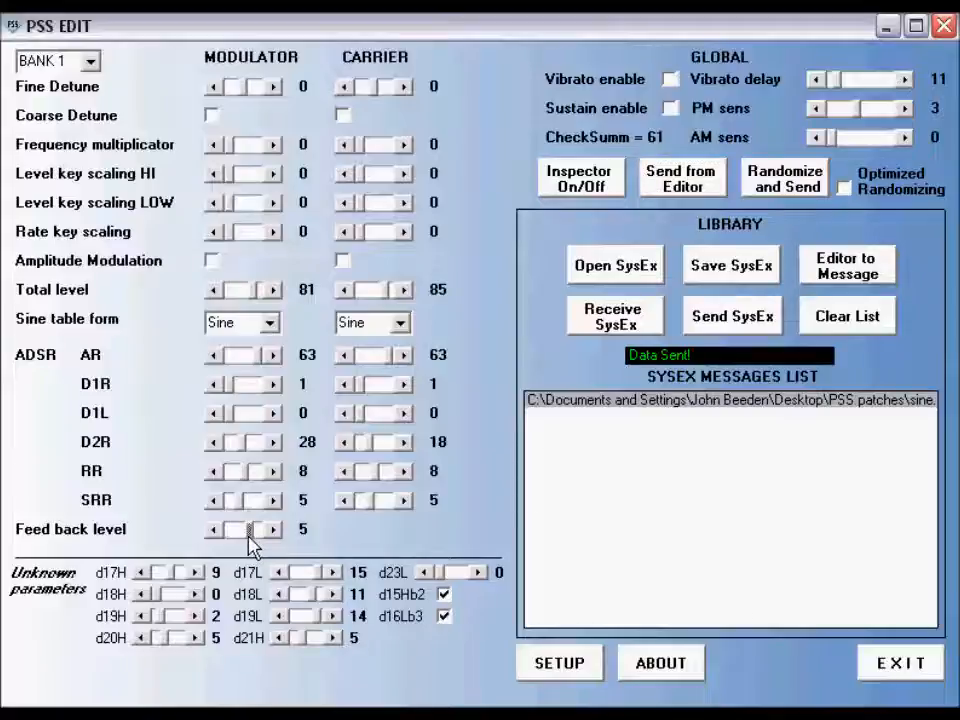
pyautogui.click(688, 190)
pyautogui.click(684, 198)
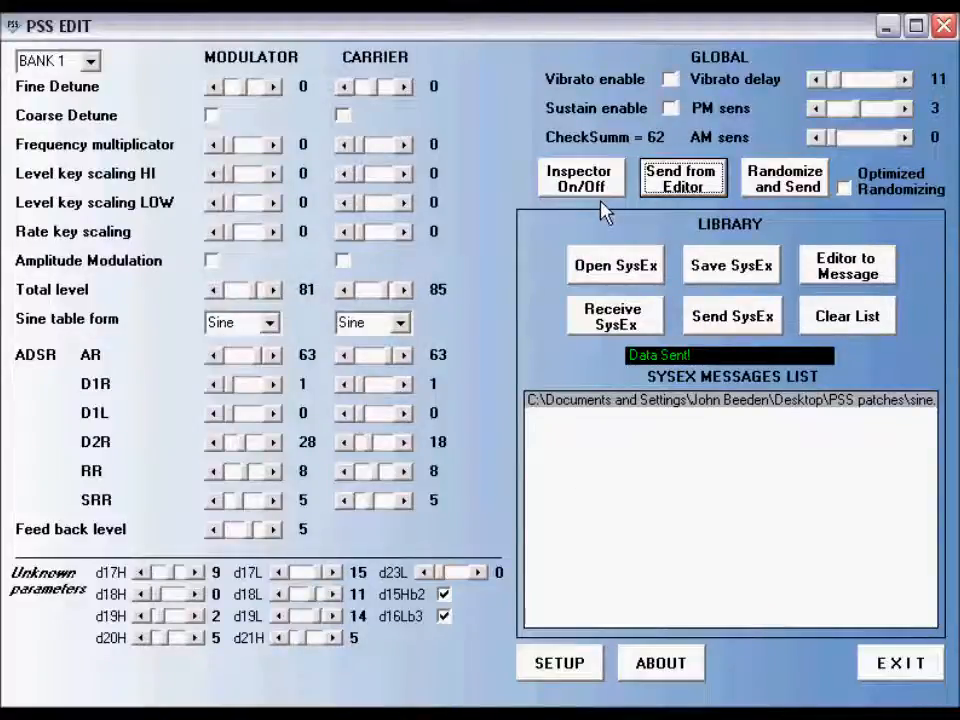
pyautogui.click(249, 529)
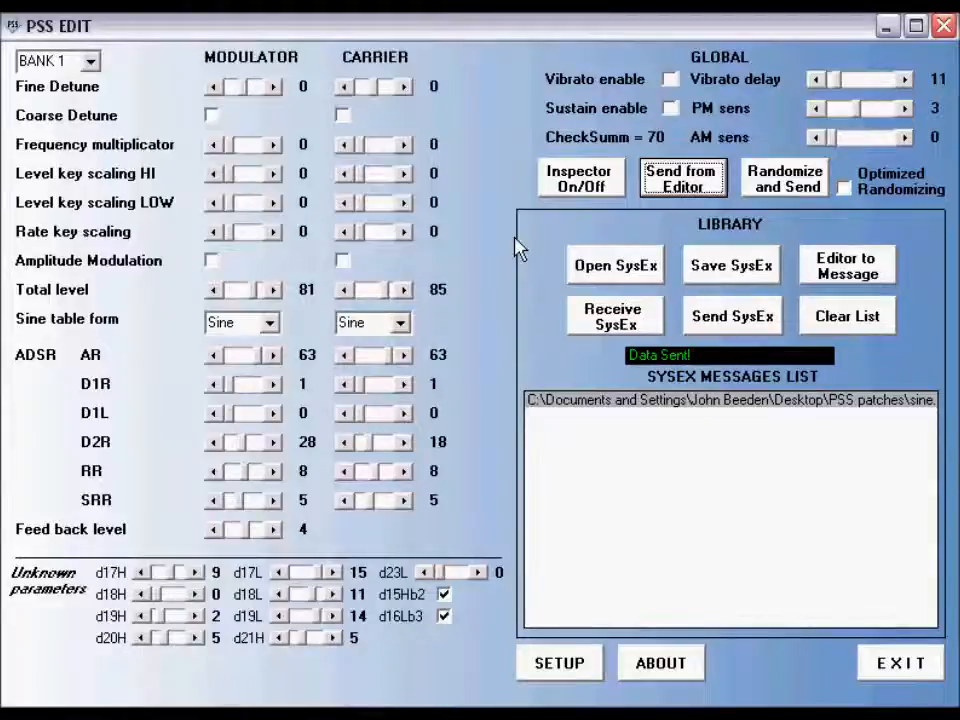
# Clear the SysEx messages list and receive the SysEx data from the keyboard.
pyautogui.click(866, 318)
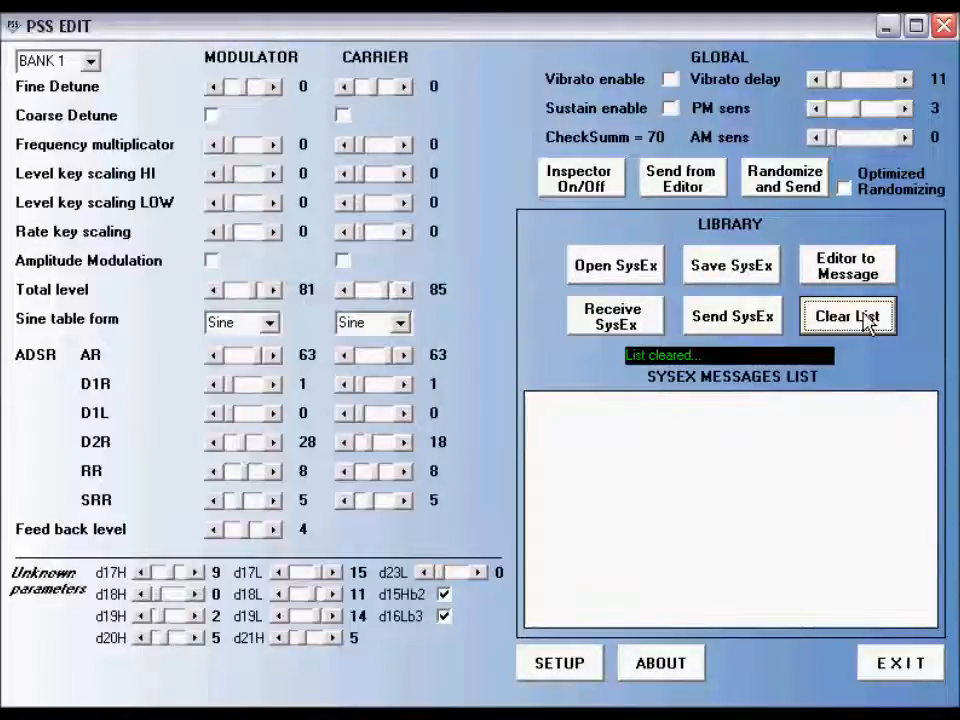
pyautogui.click(639, 335)
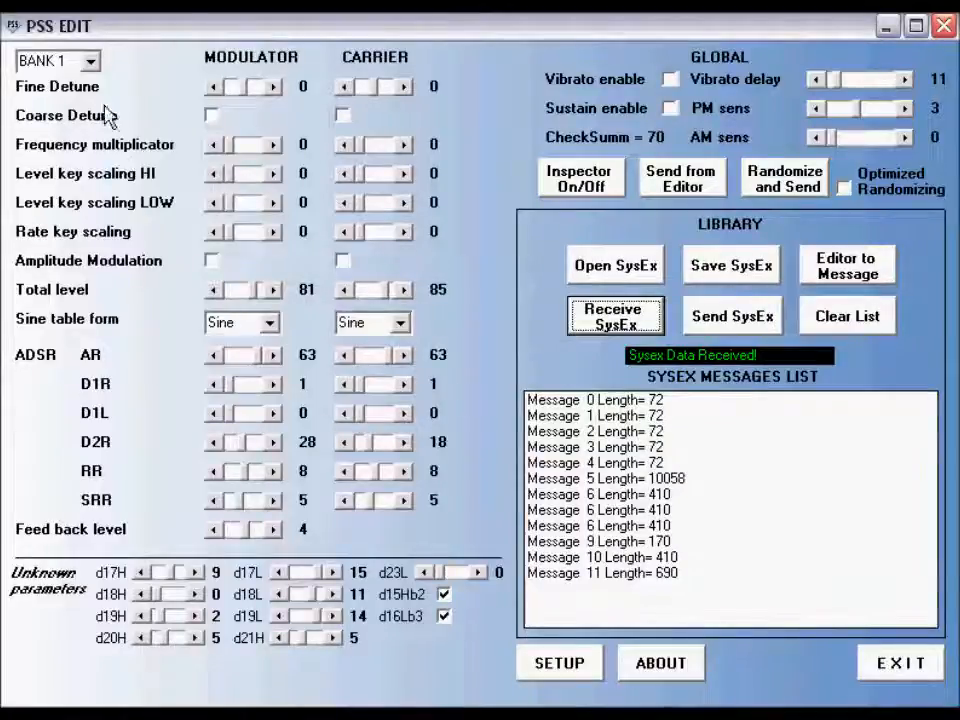
# Examine the bank settings of received messages 0 to 3 in the editor, ending back on message 0.
pyautogui.click(653, 401)
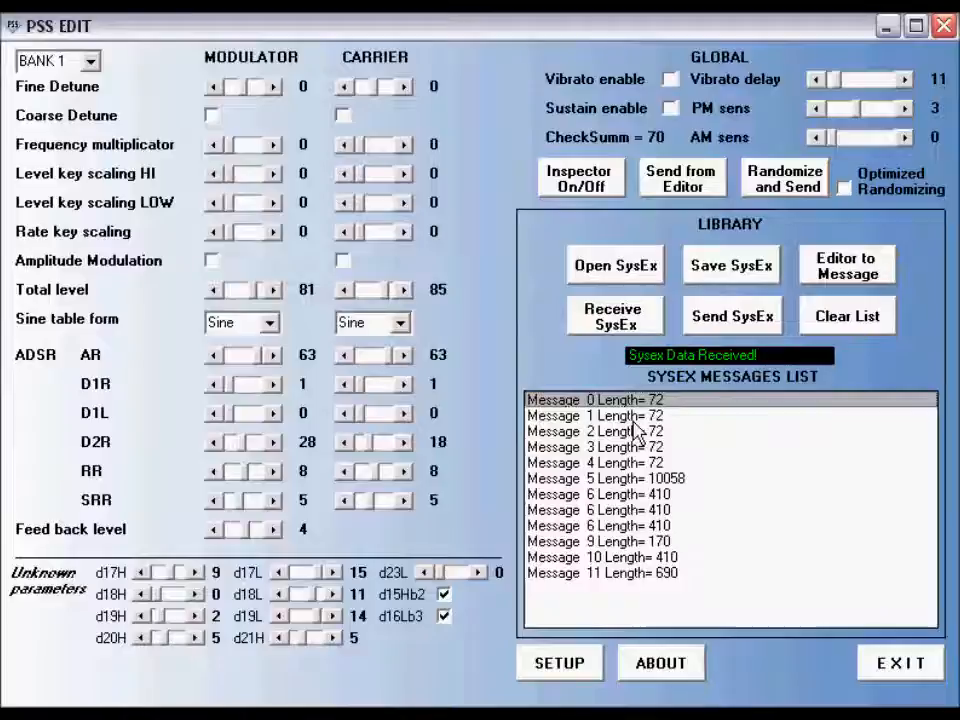
pyautogui.click(633, 417)
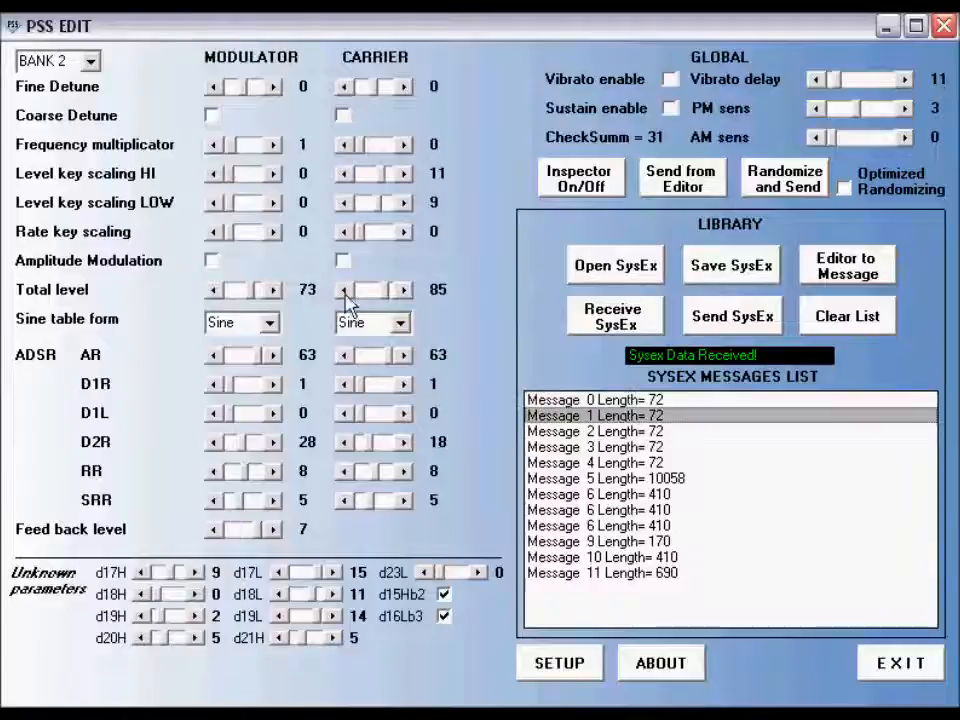
pyautogui.click(640, 432)
pyautogui.click(640, 448)
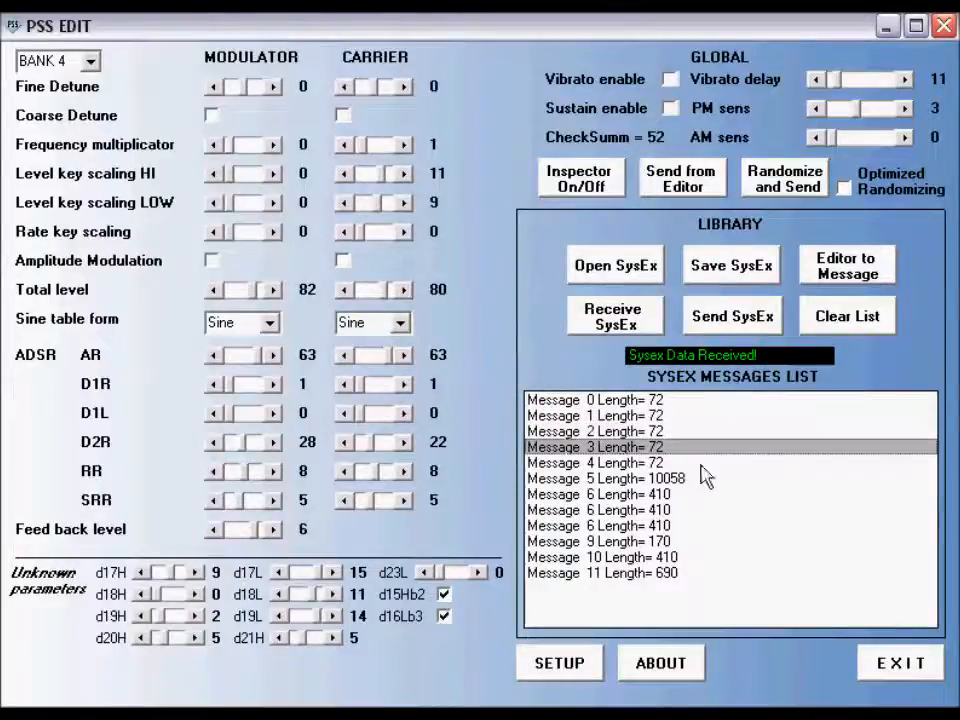
pyautogui.click(645, 401)
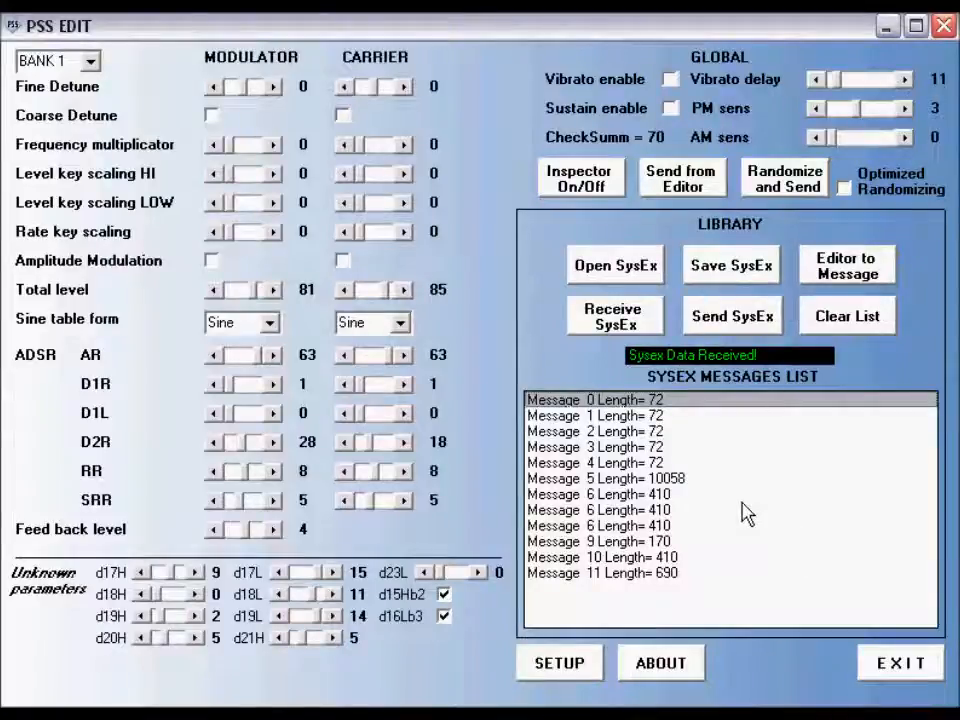
# Clear the SysEx messages list and open the Dark Bass file from the Bass folder.
pyautogui.click(862, 330)
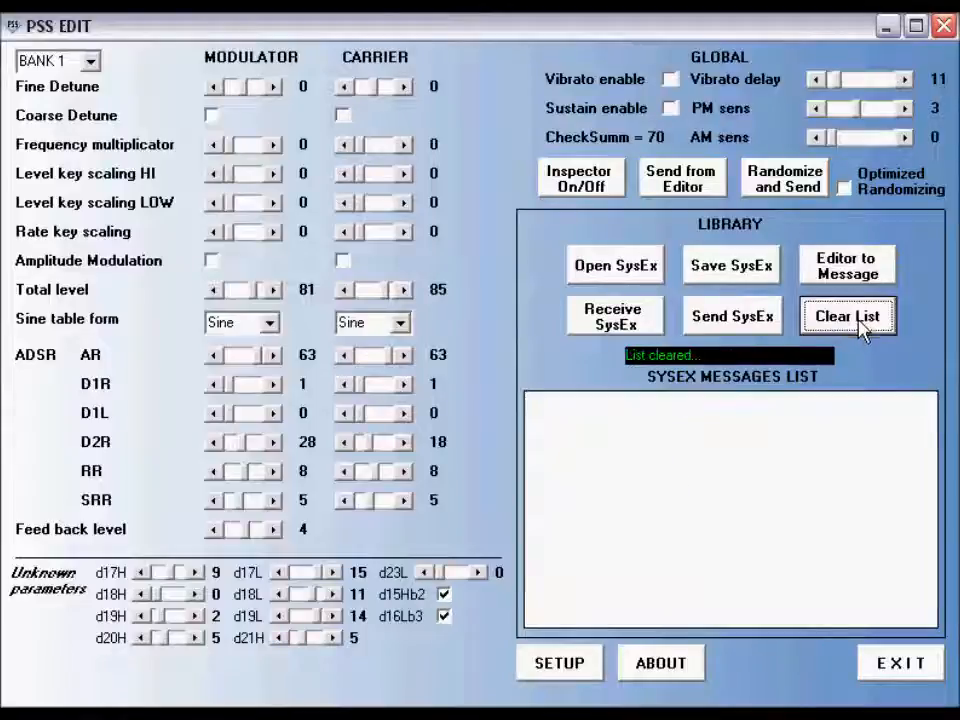
pyautogui.click(612, 266)
pyautogui.doubleClick(200, 157)
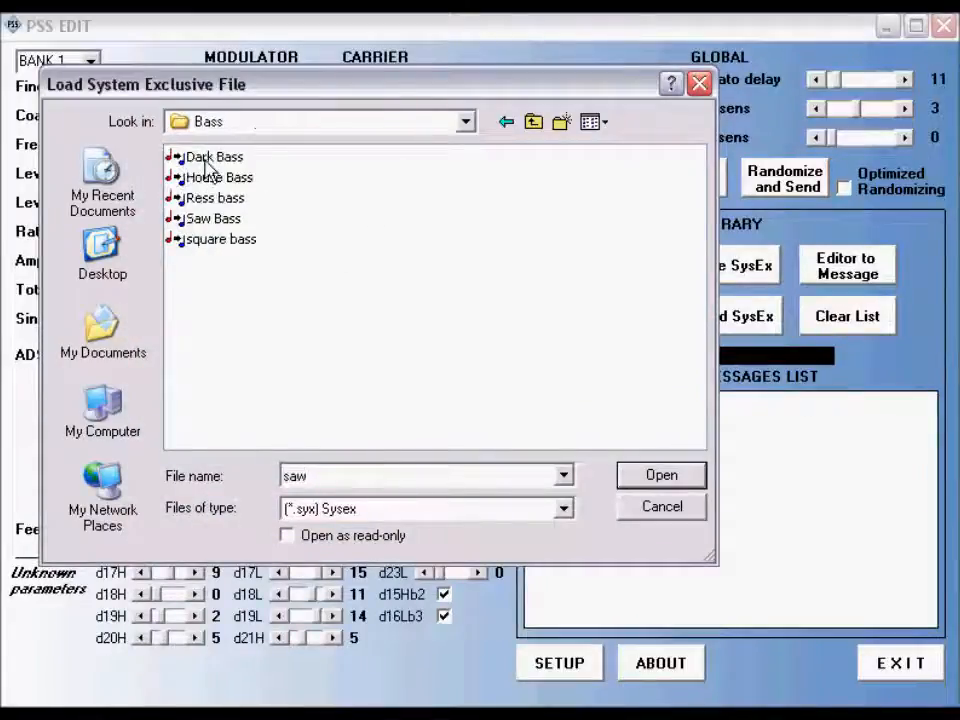
pyautogui.doubleClick(238, 160)
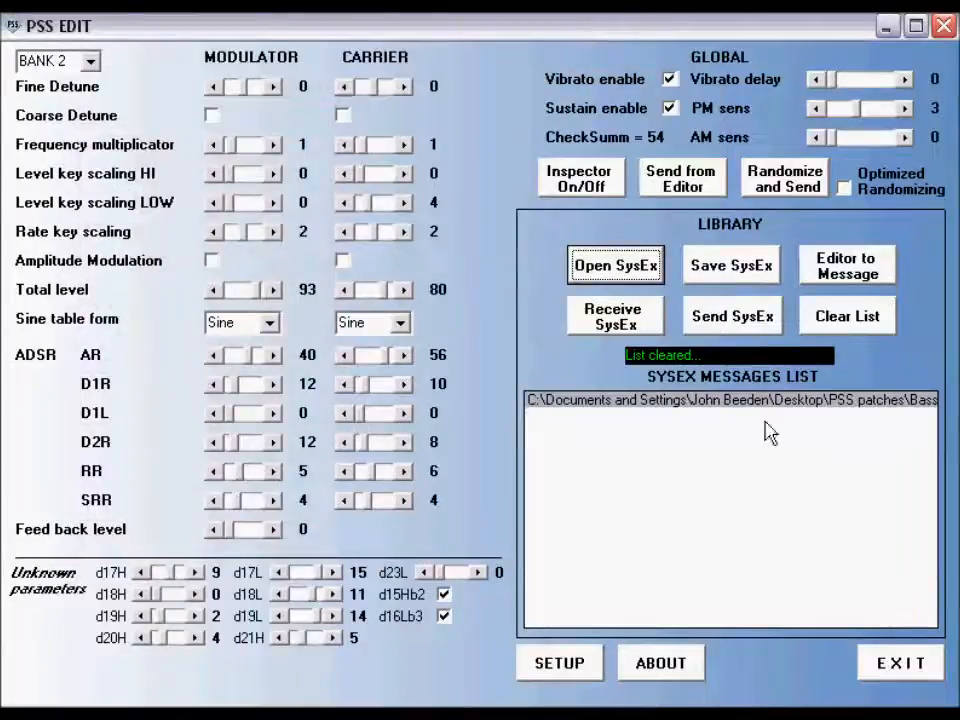
# Send the loaded Dark Bass SysEx message to the keyboard.
pyautogui.click(745, 275)
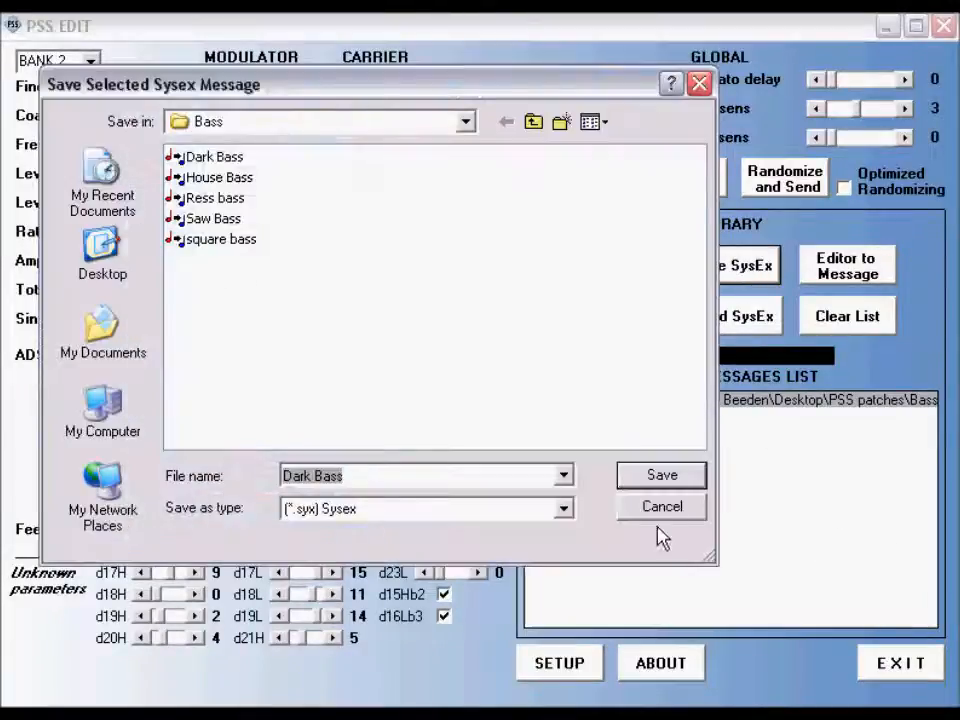
pyautogui.click(662, 474)
pyautogui.click(732, 330)
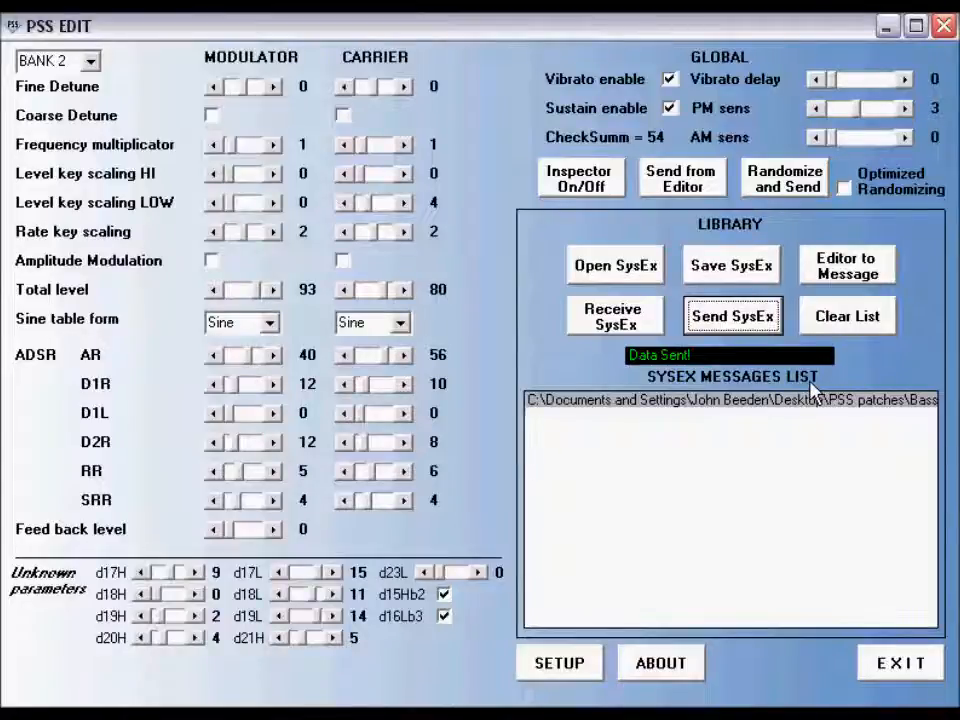
# Open the House Bass file from the Bass folder, select its message in the list and send it to the keyboard.
pyautogui.click(632, 271)
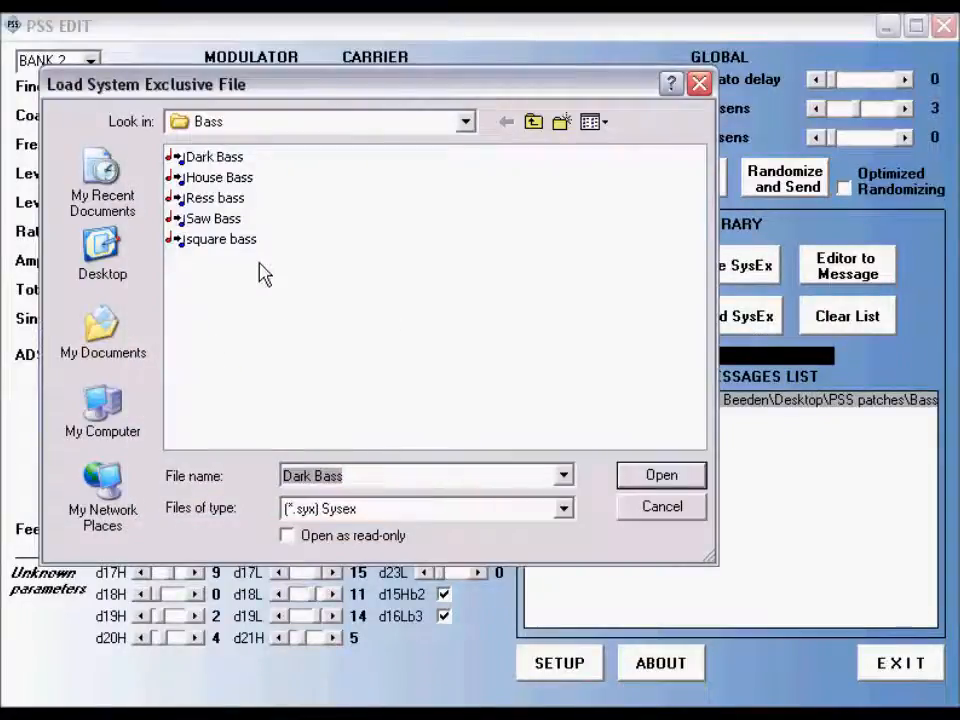
pyautogui.doubleClick(240, 180)
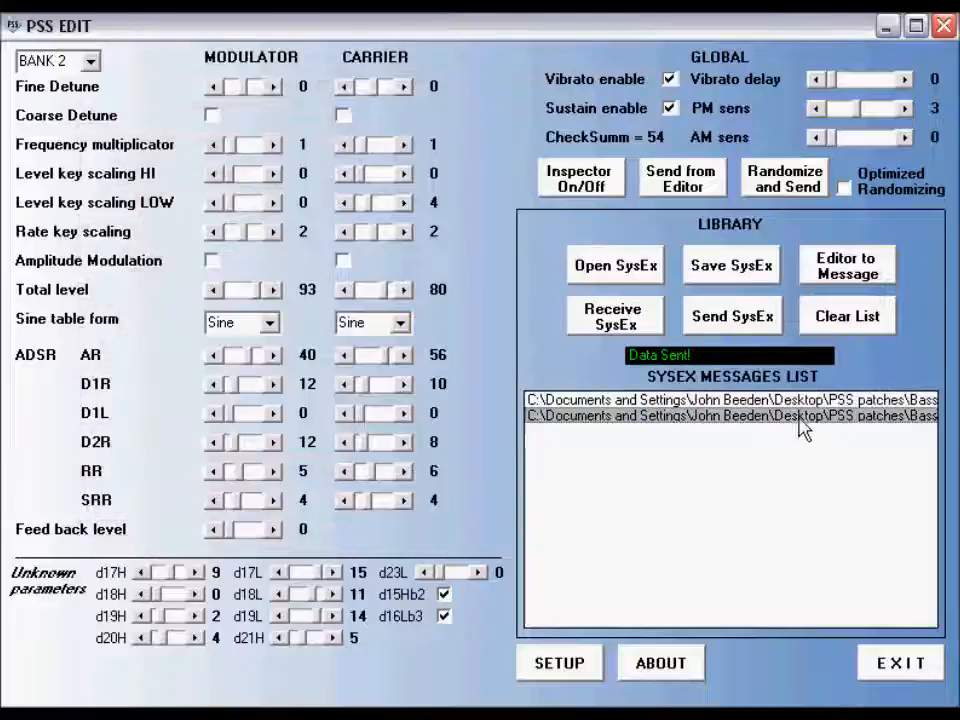
pyautogui.click(800, 418)
pyautogui.click(755, 279)
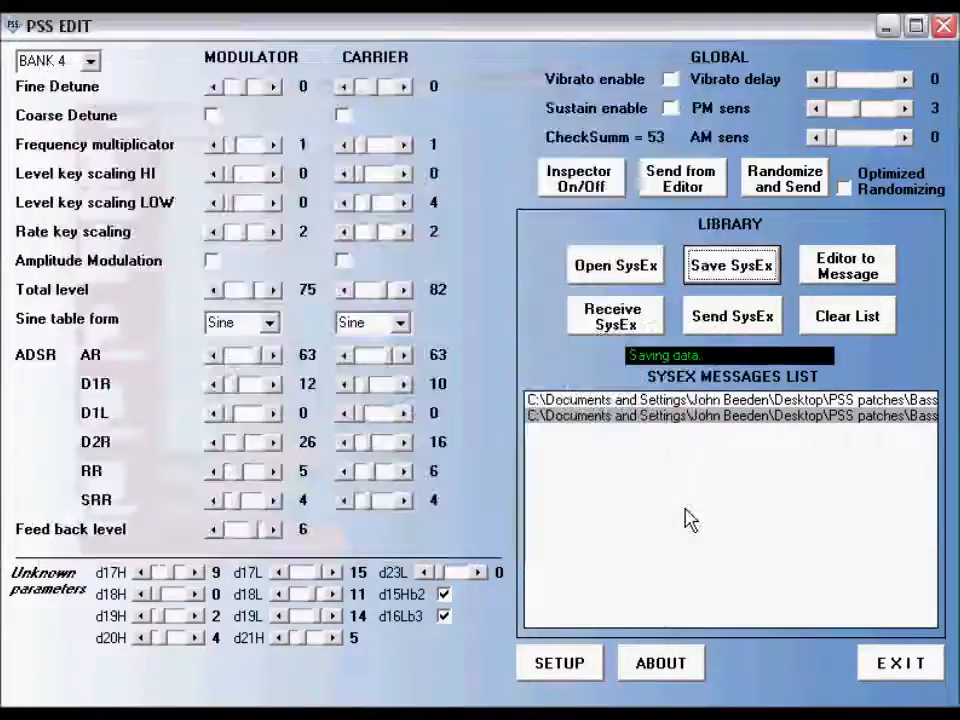
pyautogui.click(686, 511)
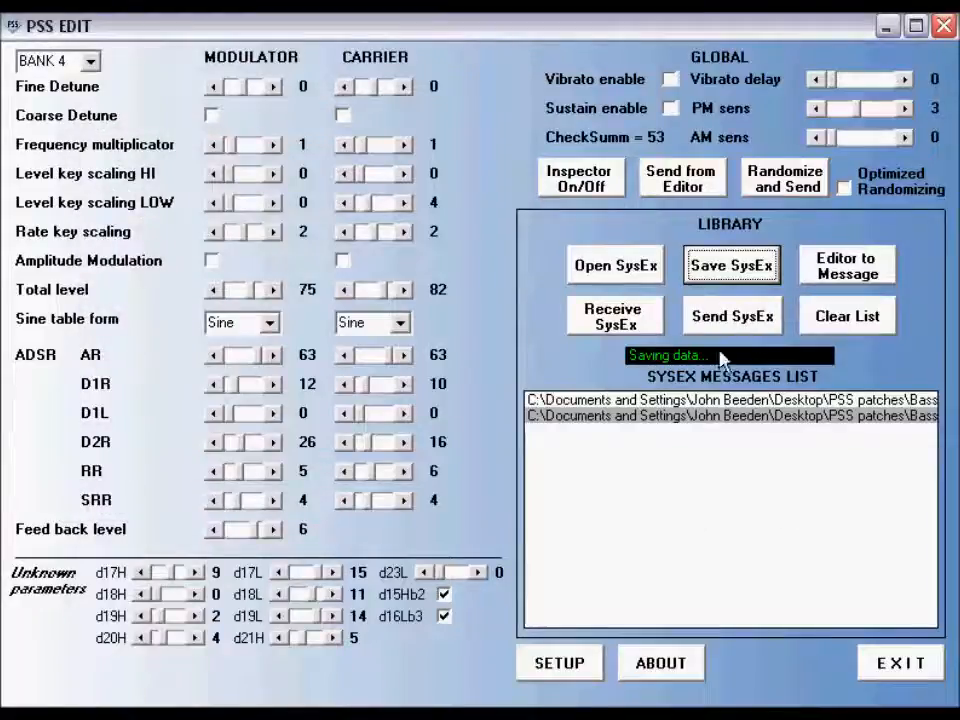
pyautogui.click(737, 317)
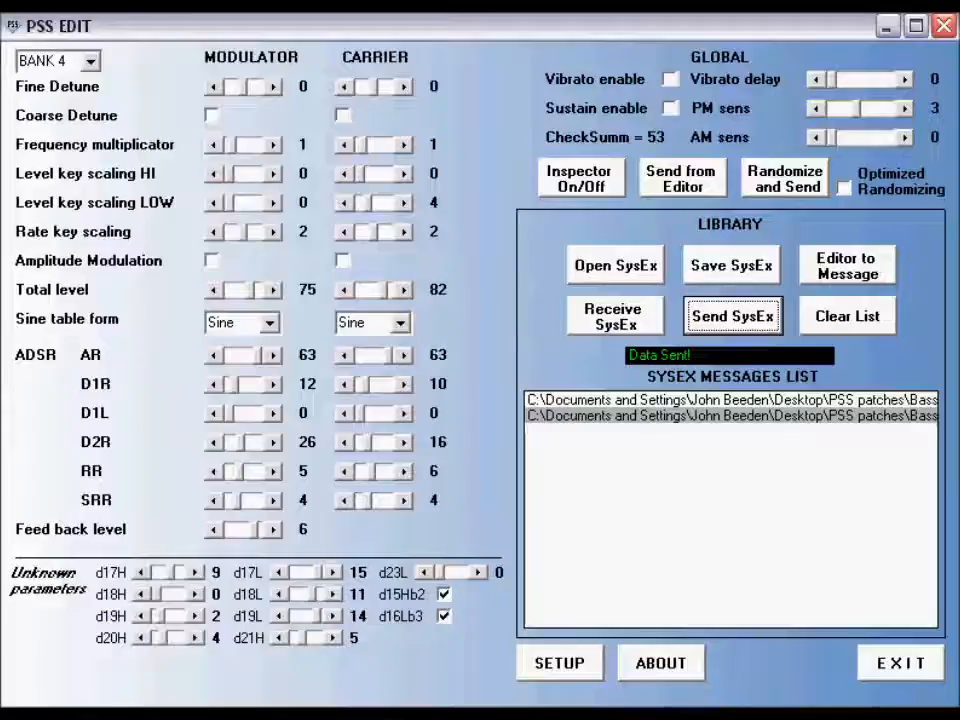
# Open the Ress bass file, load its message into the editor and send it from the editor.
pyautogui.click(627, 272)
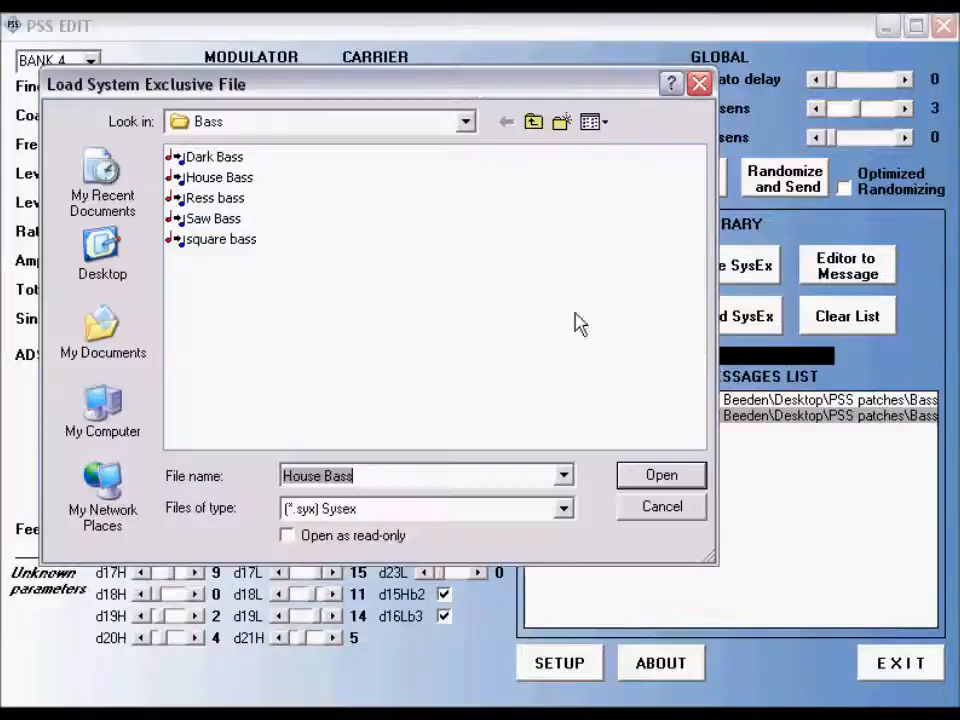
pyautogui.doubleClick(240, 200)
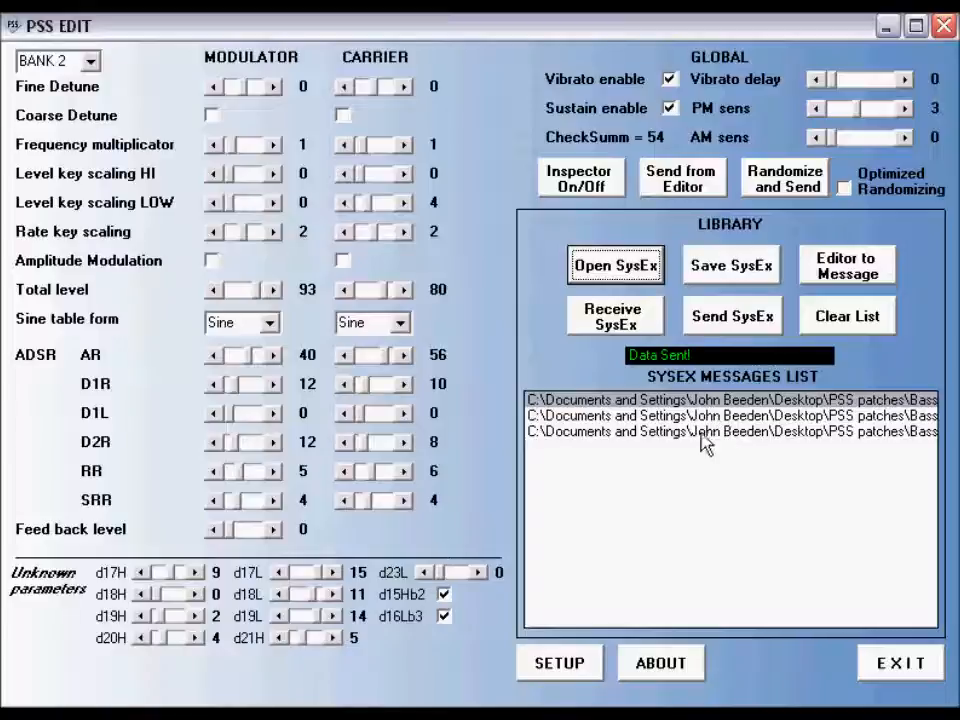
pyautogui.click(701, 434)
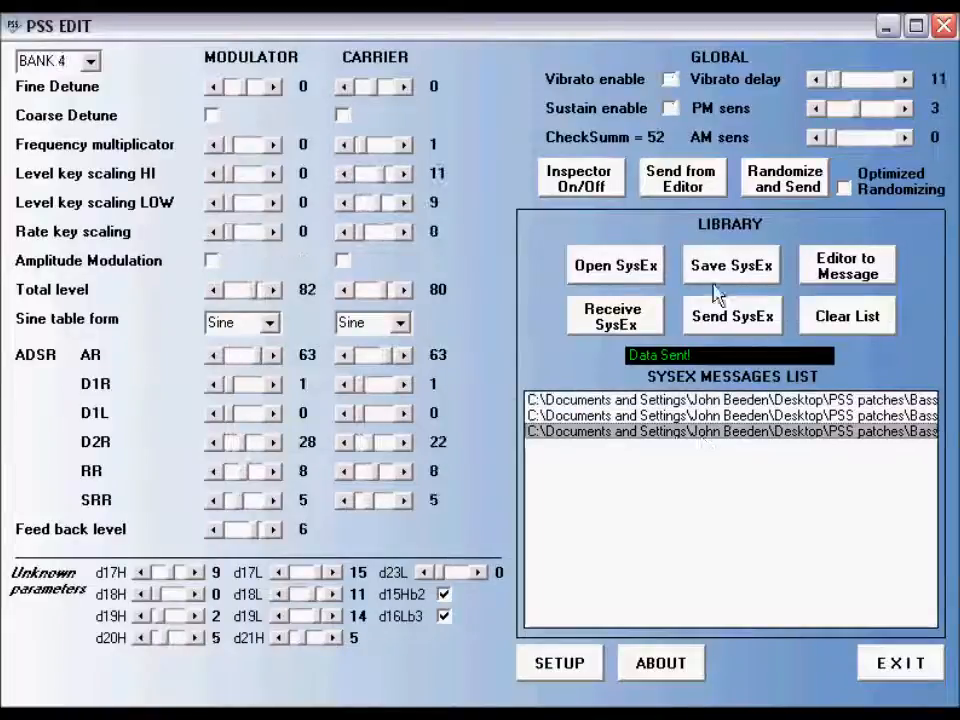
pyautogui.click(697, 193)
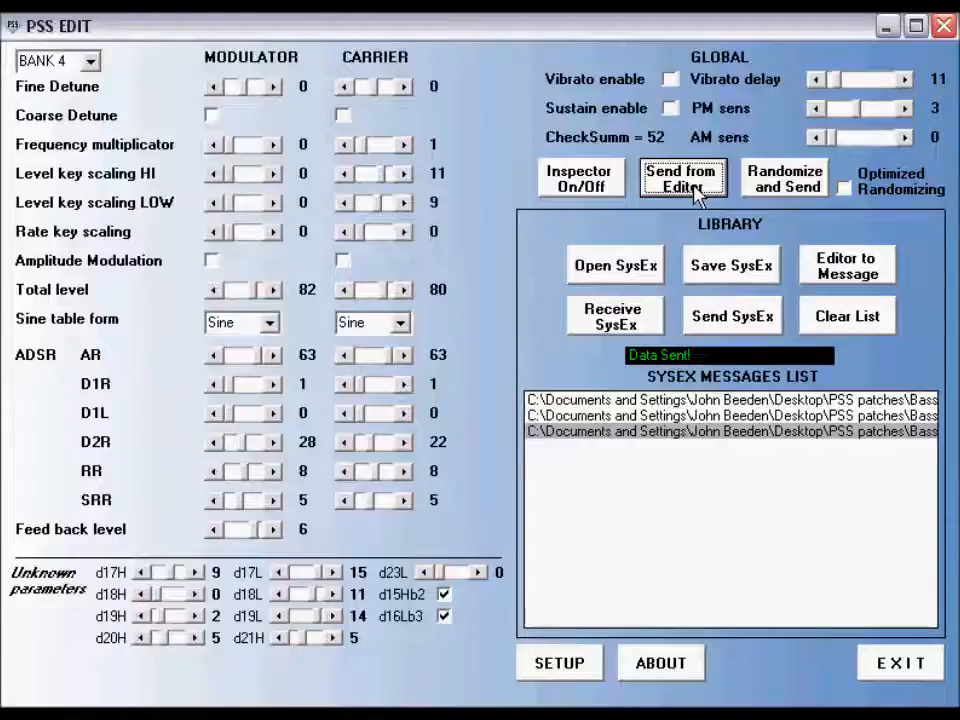
# Open the DX Bell file from the Bells folder and send the patch from the editor.
pyautogui.click(616, 265)
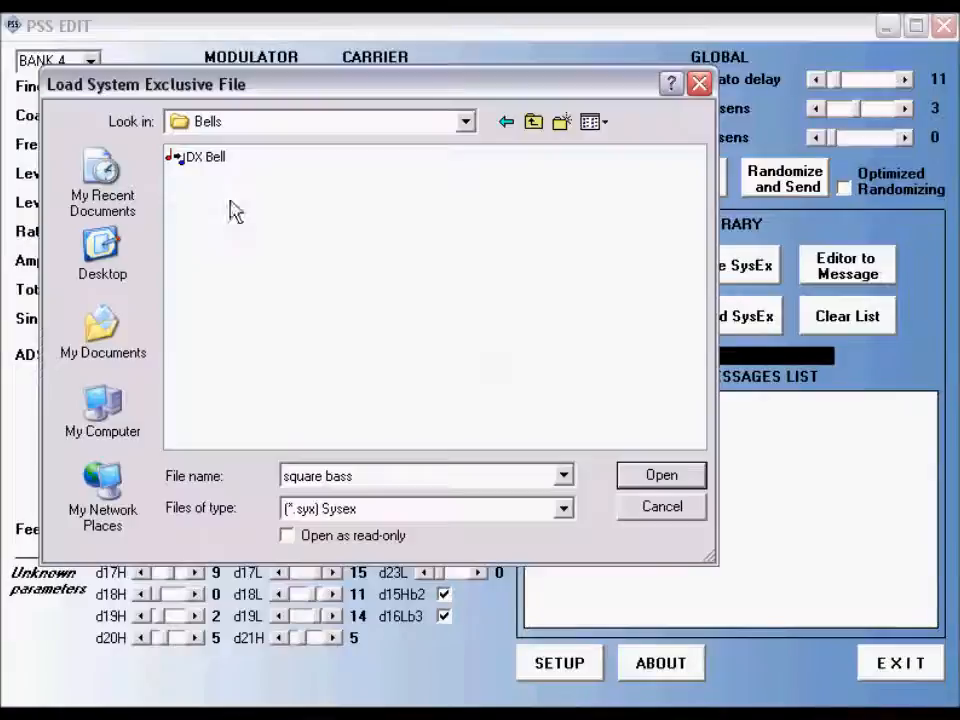
pyautogui.click(202, 157)
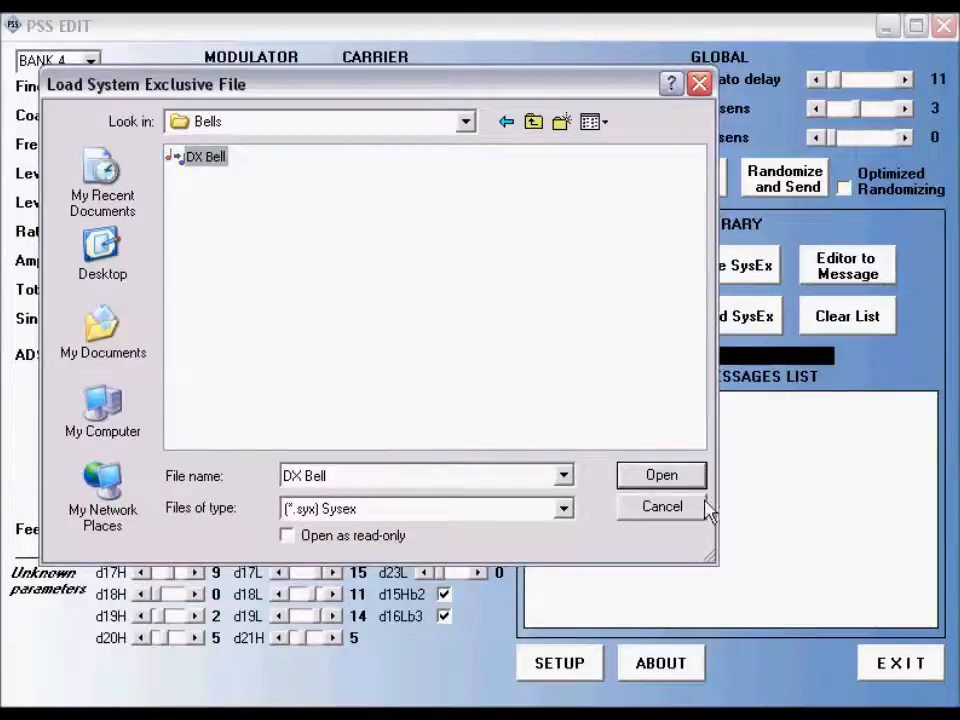
pyautogui.click(664, 479)
pyautogui.click(682, 180)
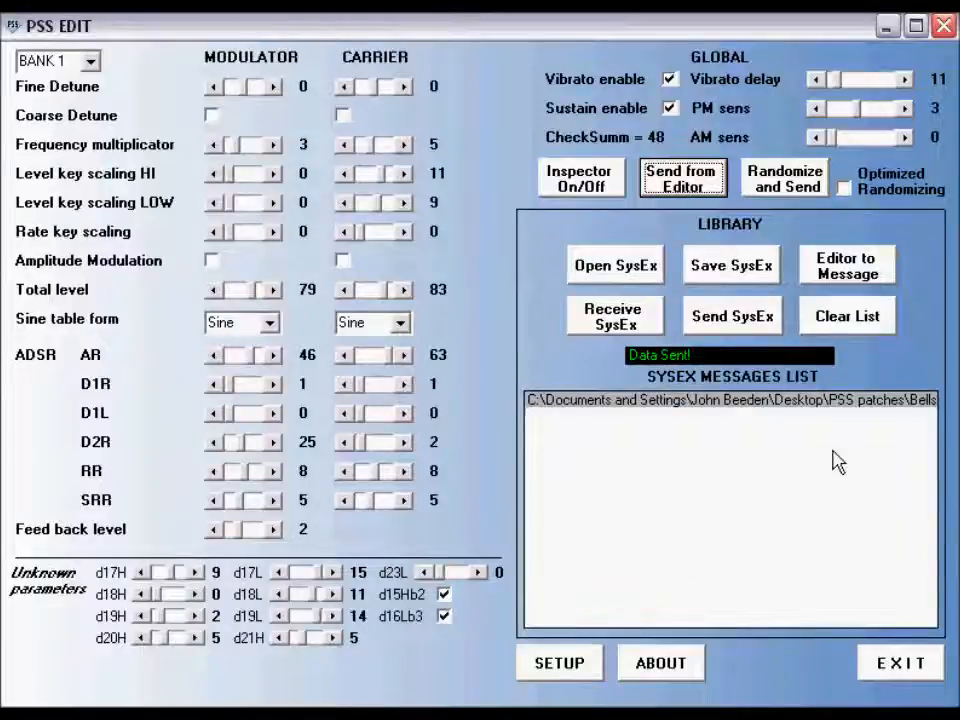
# Replace the listed message with the wave pad edit file from the String and Pads folder and send it to the keyboard.
pyautogui.click(857, 317)
pyautogui.click(612, 265)
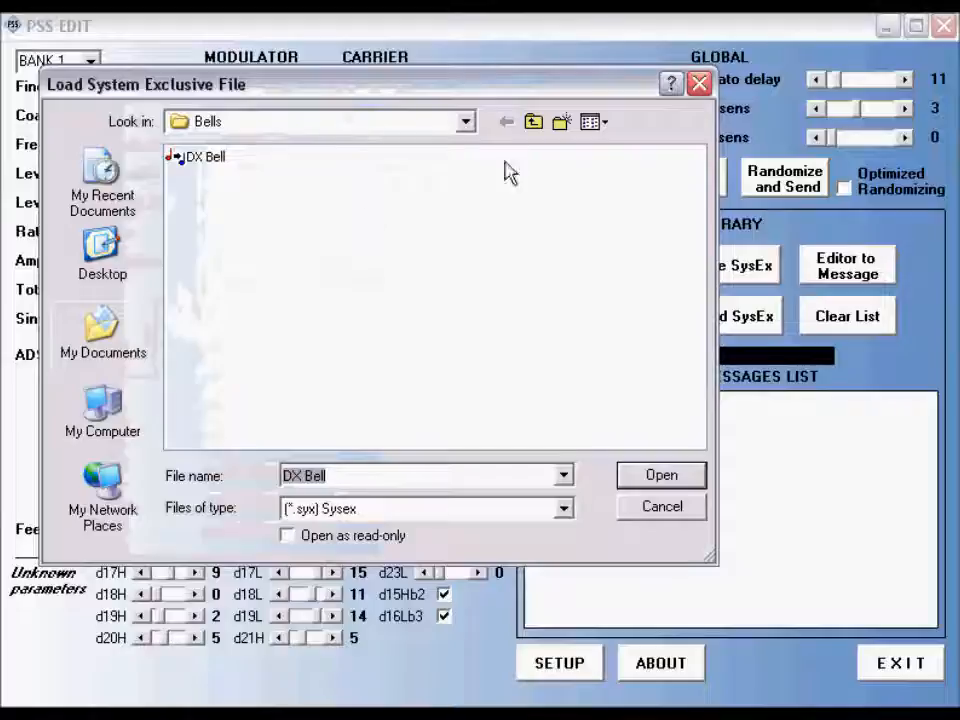
pyautogui.click(533, 121)
pyautogui.doubleClick(231, 198)
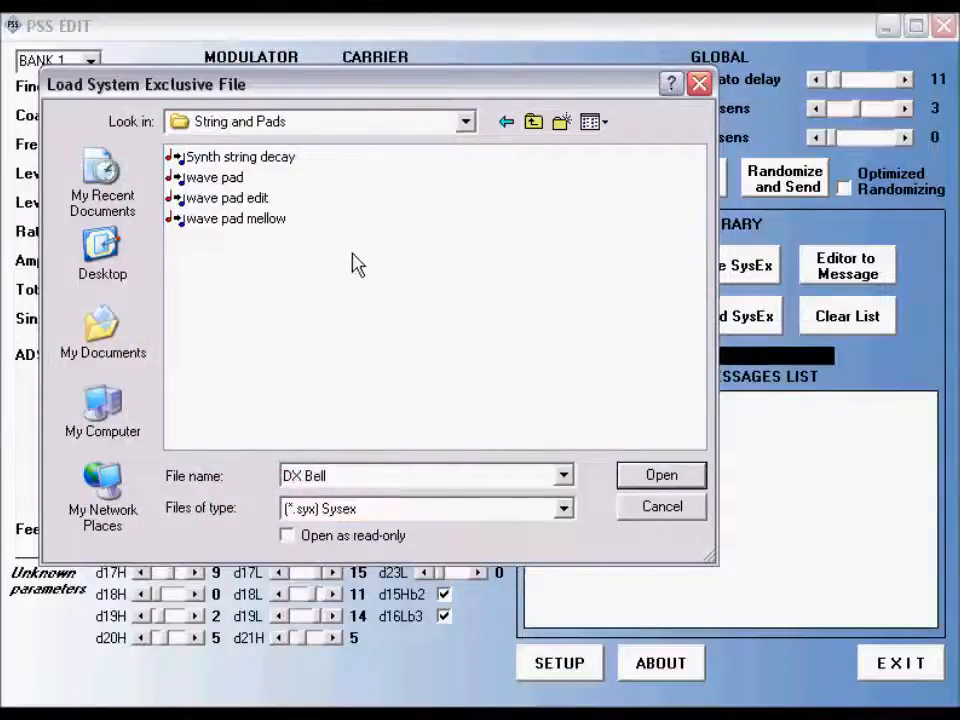
pyautogui.click(250, 205)
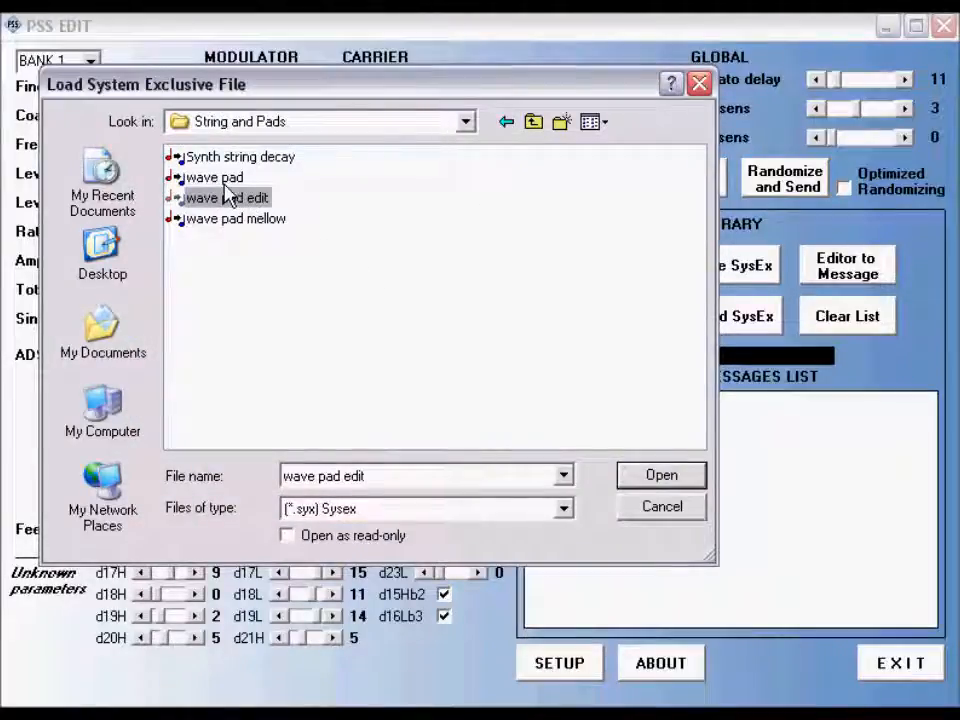
pyautogui.click(660, 477)
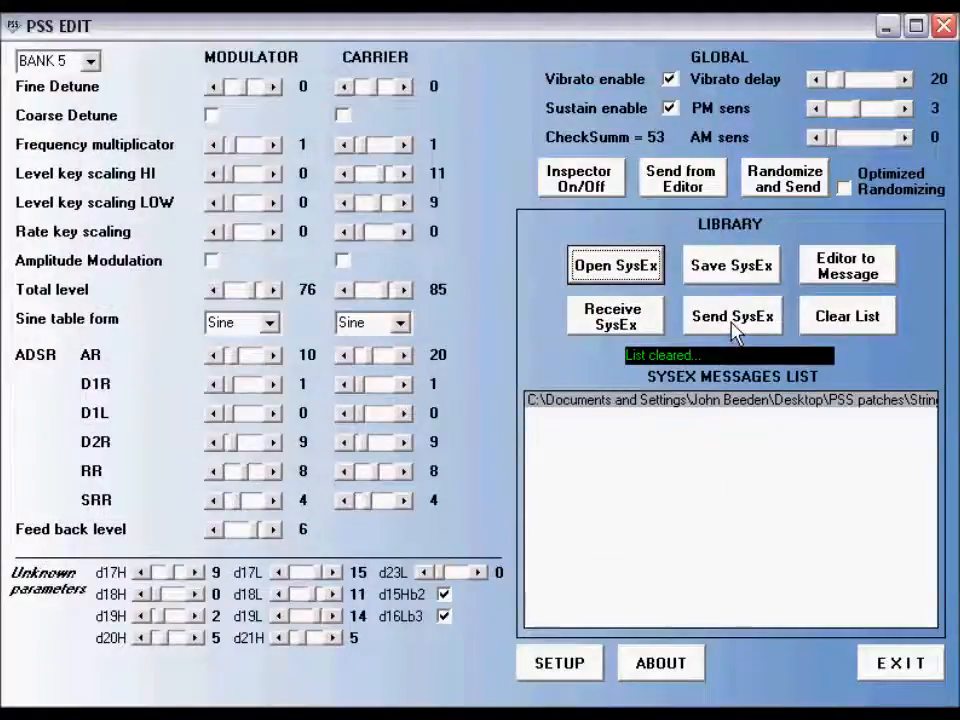
pyautogui.click(735, 330)
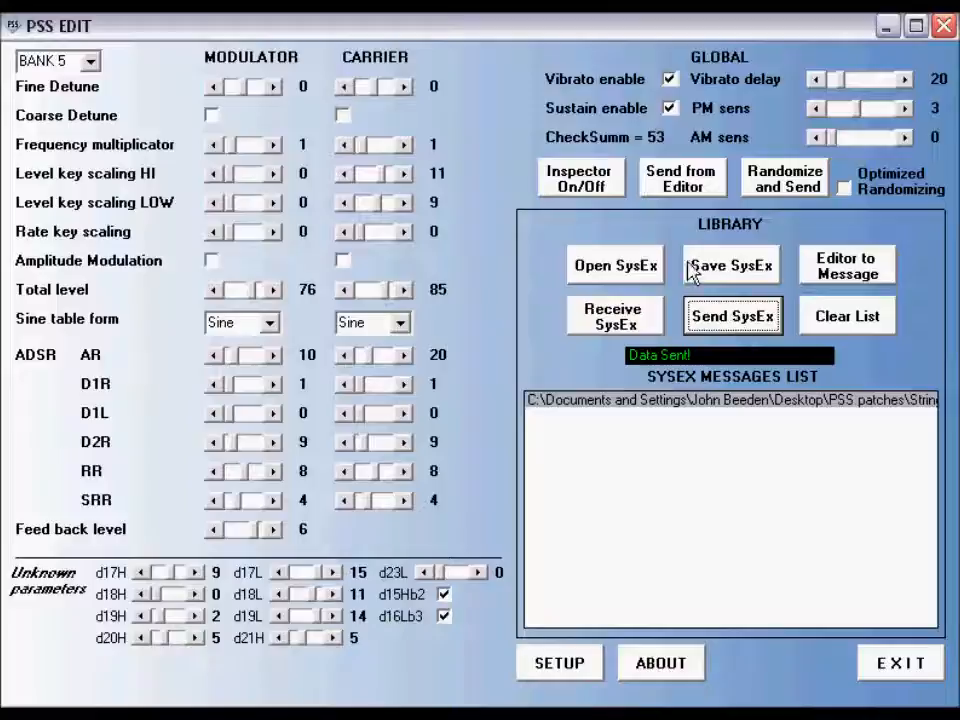
# Open the wave pad mellow file, select its message in the list and send it to the keyboard.
pyautogui.click(626, 273)
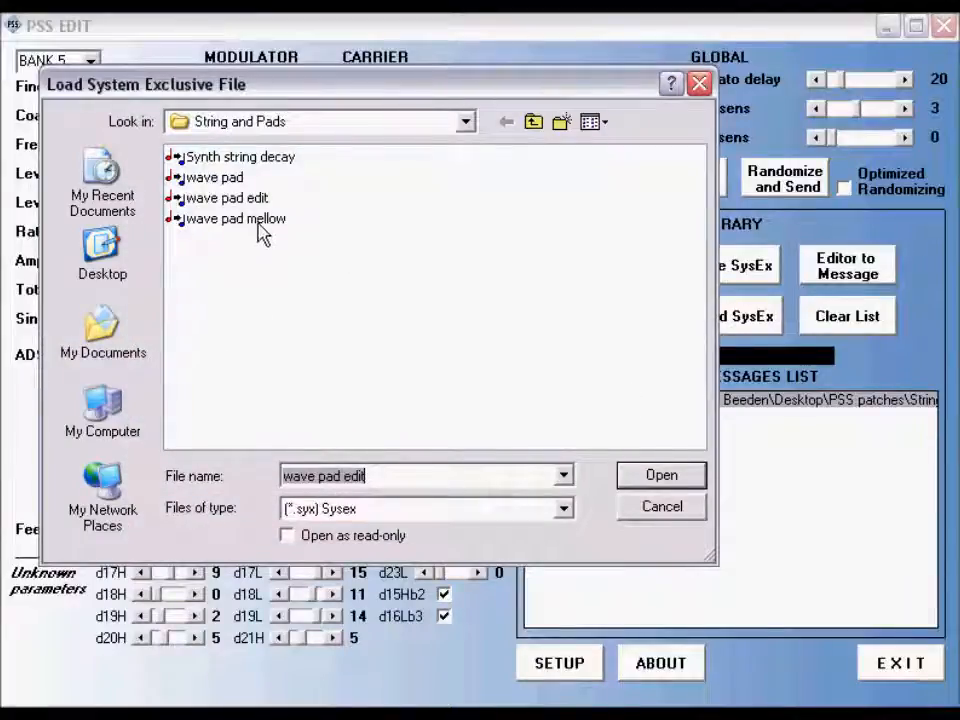
pyautogui.click(268, 220)
pyautogui.click(661, 475)
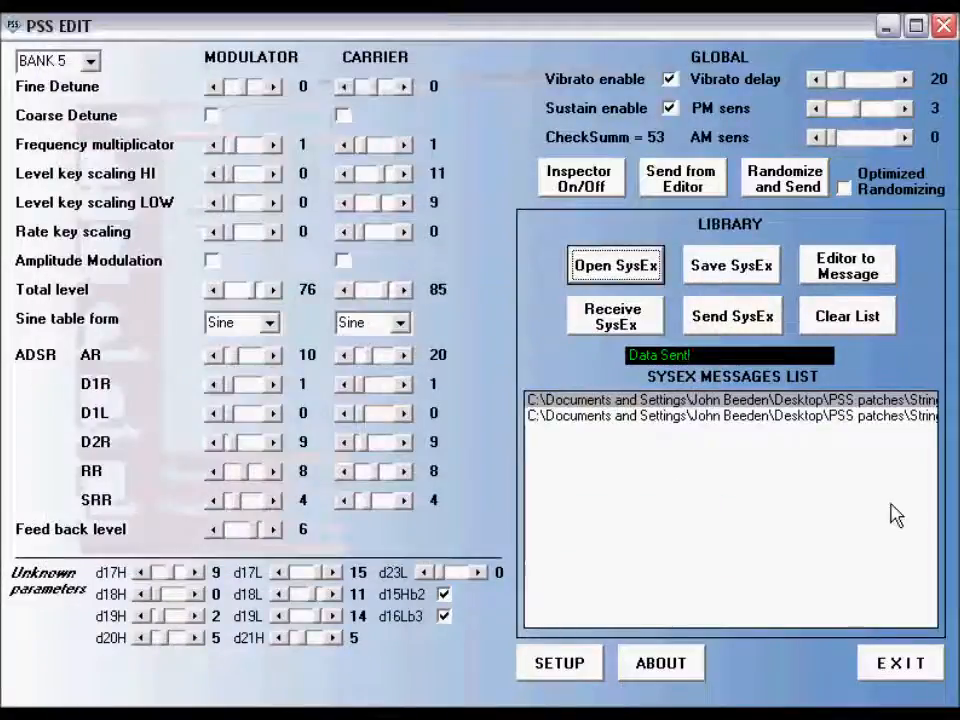
pyautogui.click(782, 418)
pyautogui.click(737, 270)
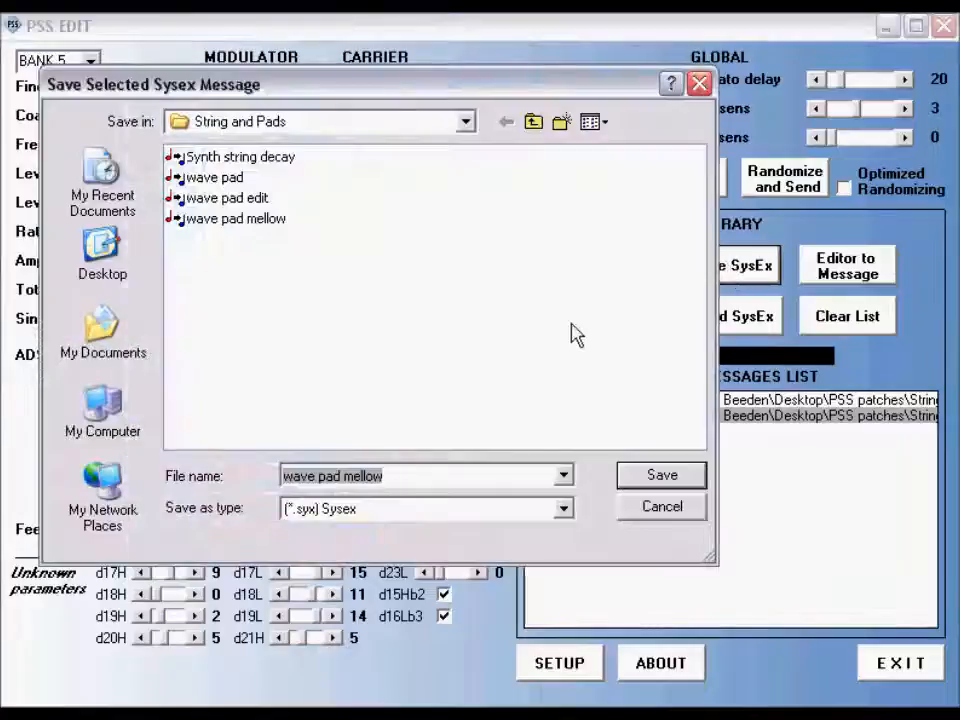
pyautogui.click(676, 513)
pyautogui.click(766, 319)
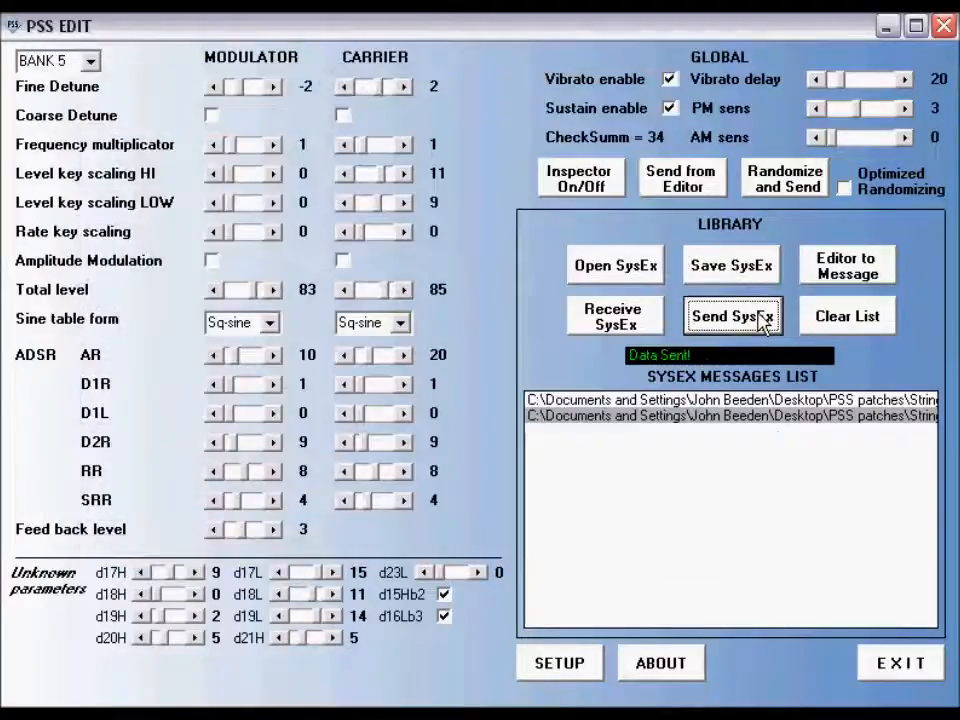